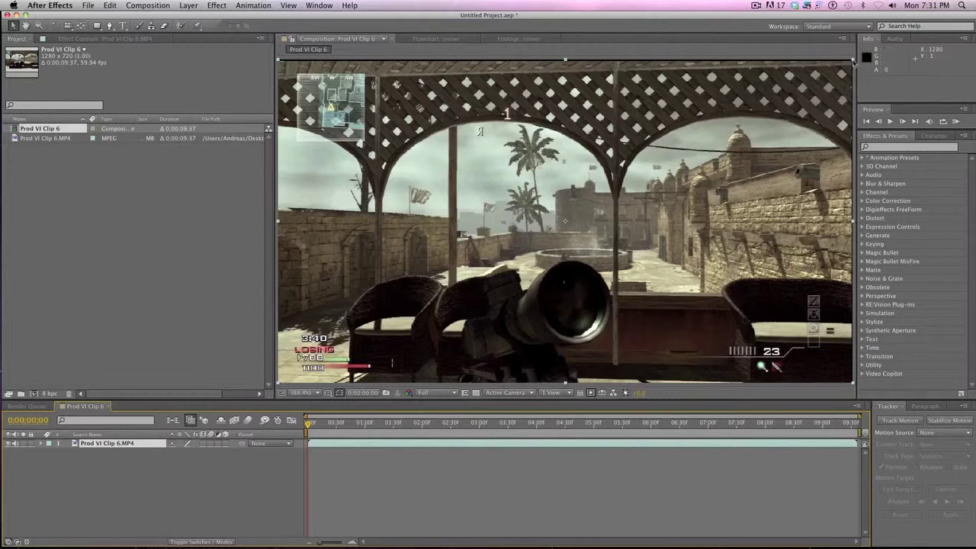
Scale the Prod VI Clip 6.MP4 layer up to about 101% so it slightly overfills the composition frame
{"action": "left_click_drag", "start_coordinate": [852, 62], "coordinate": [855, 60]}
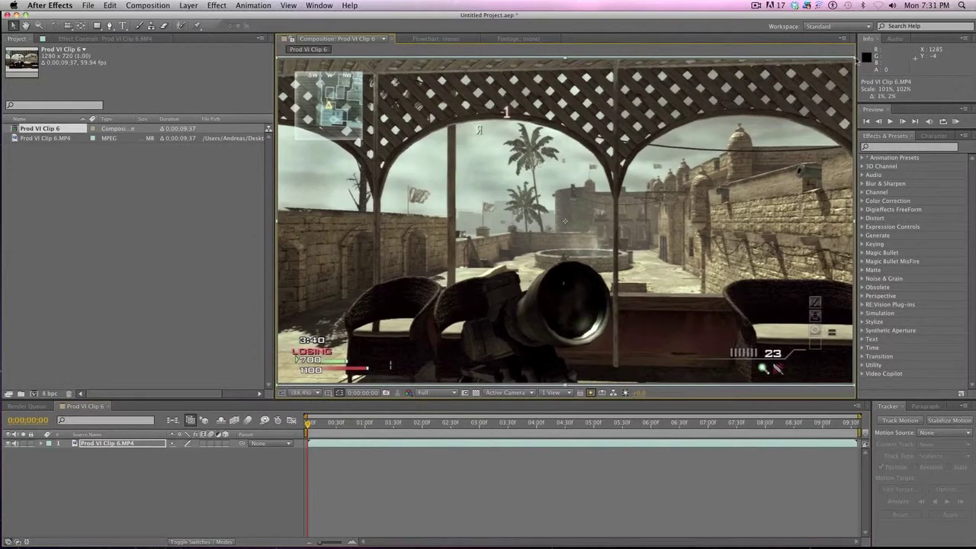
{"action": "left_click_drag", "start_coordinate": [856, 59], "coordinate": [866, 56]}
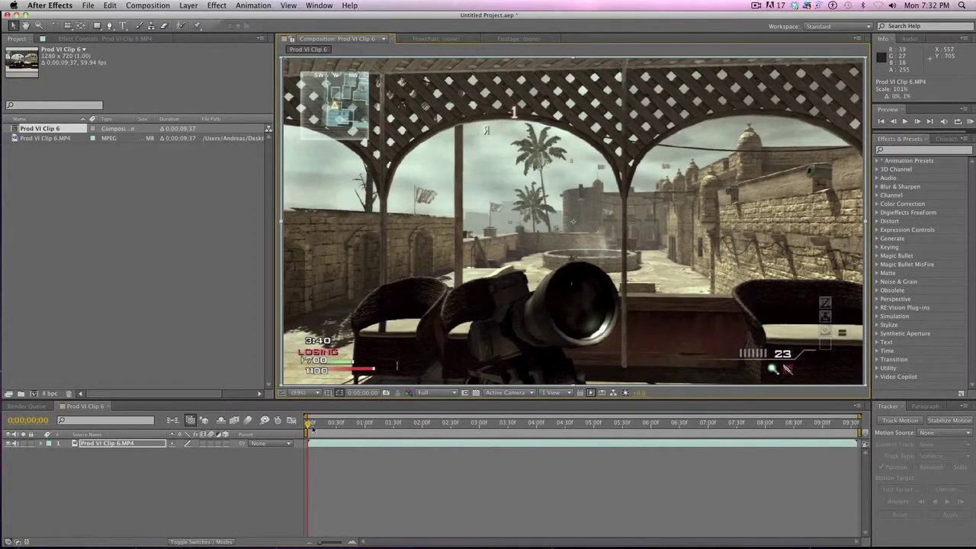
Set the composition's preview resolution to Half for smoother playback
{"action": "key", "text": "space"}
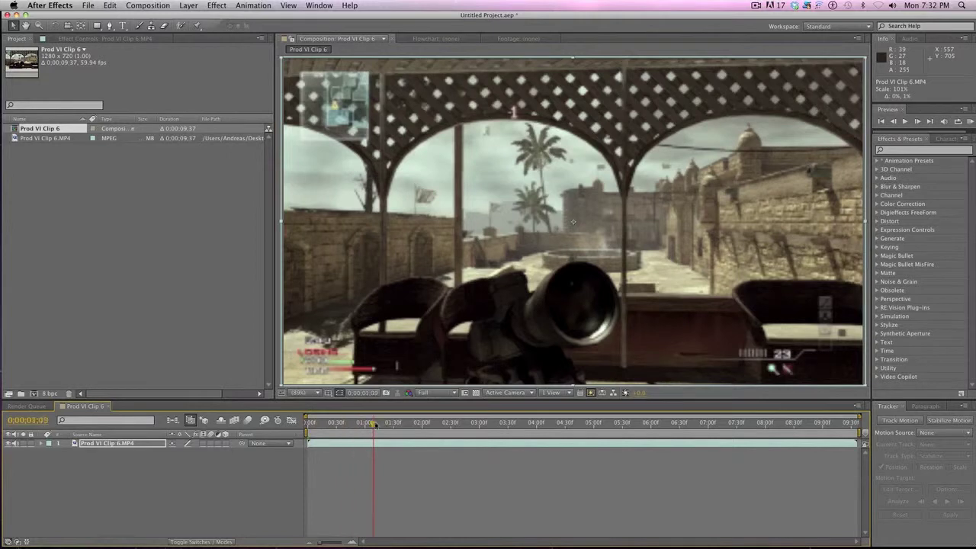
{"action": "left_click", "coordinate": [455, 394]}
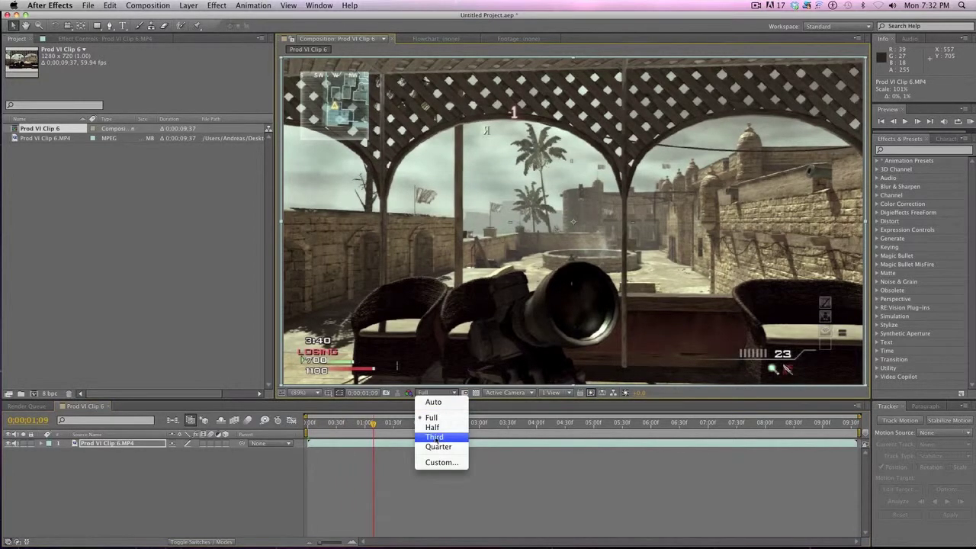
{"action": "left_click", "coordinate": [437, 429]}
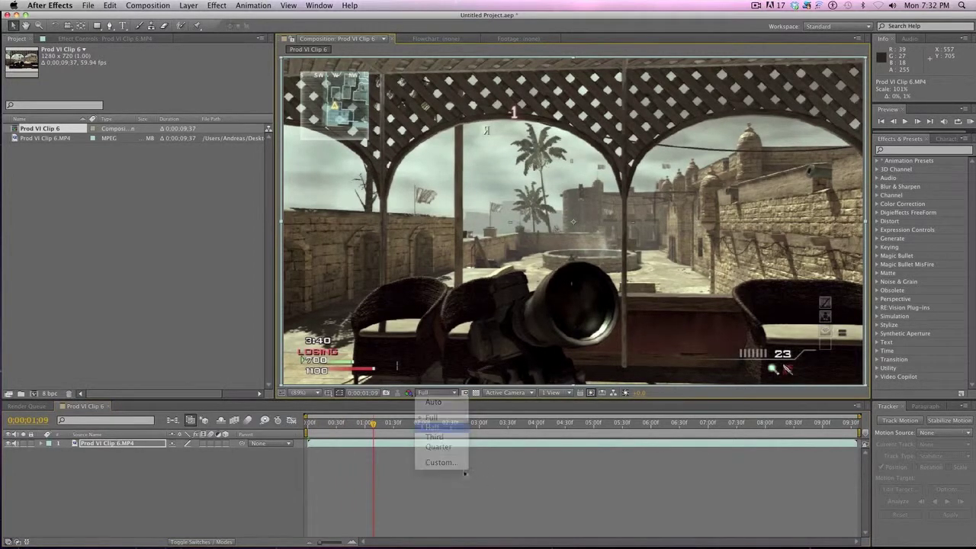
{"action": "left_click", "coordinate": [449, 426]}
Split the clip at 0;00;02;02, delete the part before it and move the remaining part to the composition's start
{"action": "left_click", "coordinate": [490, 424]}
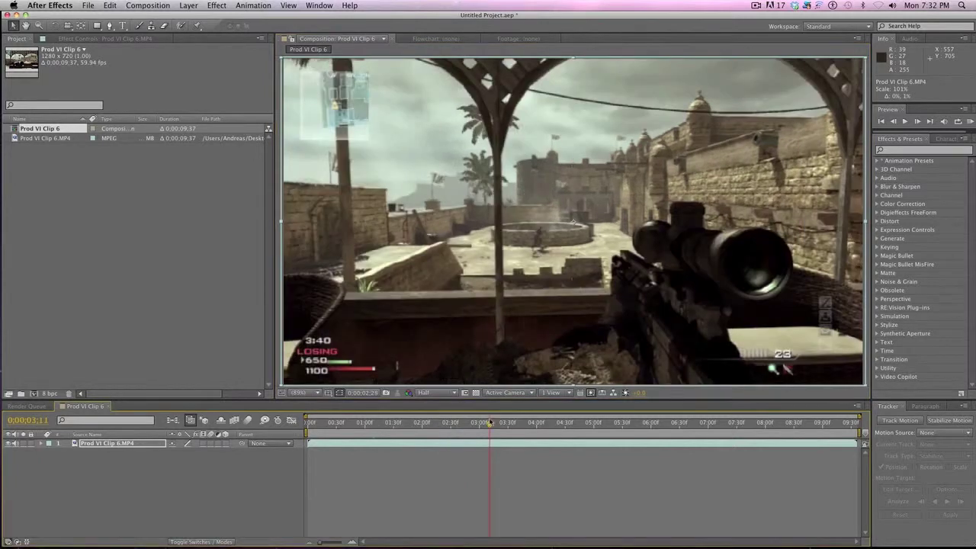
{"action": "left_click", "coordinate": [419, 424]}
{"action": "left_click", "coordinate": [341, 424]}
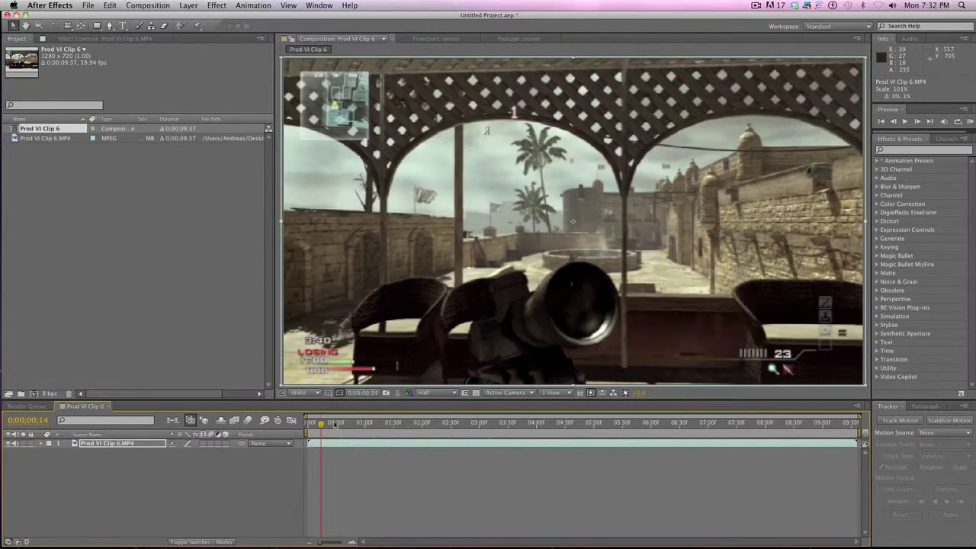
{"action": "left_click_drag", "start_coordinate": [343, 424], "coordinate": [425, 425]}
{"action": "left_click", "coordinate": [393, 443]}
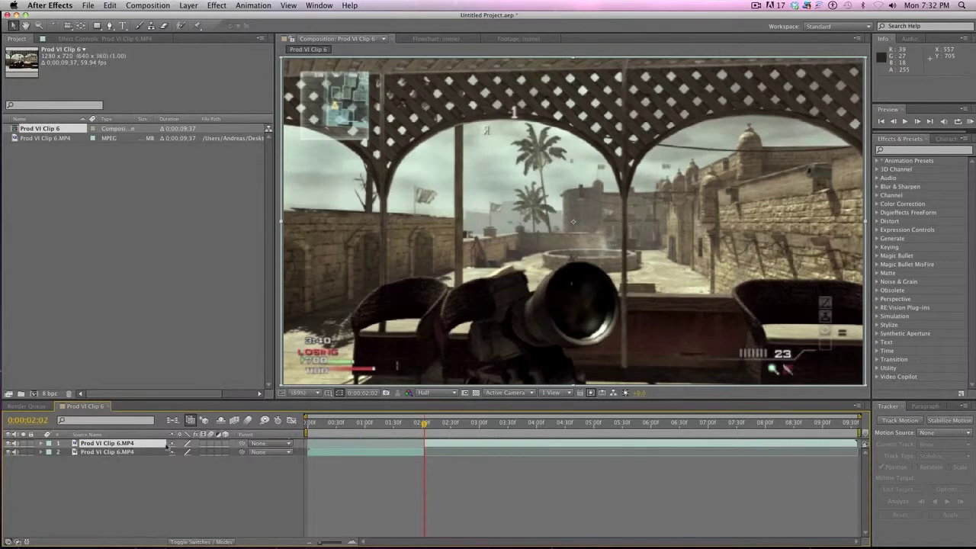
{"action": "key", "text": "super+shift+d"}
{"action": "key", "text": "Delete"}
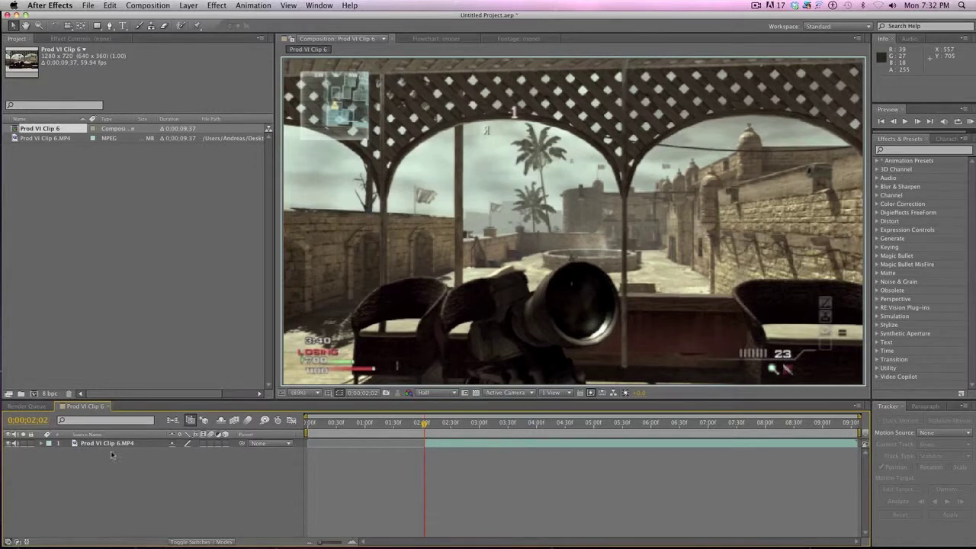
{"action": "left_click_drag", "start_coordinate": [432, 446], "coordinate": [319, 443]}
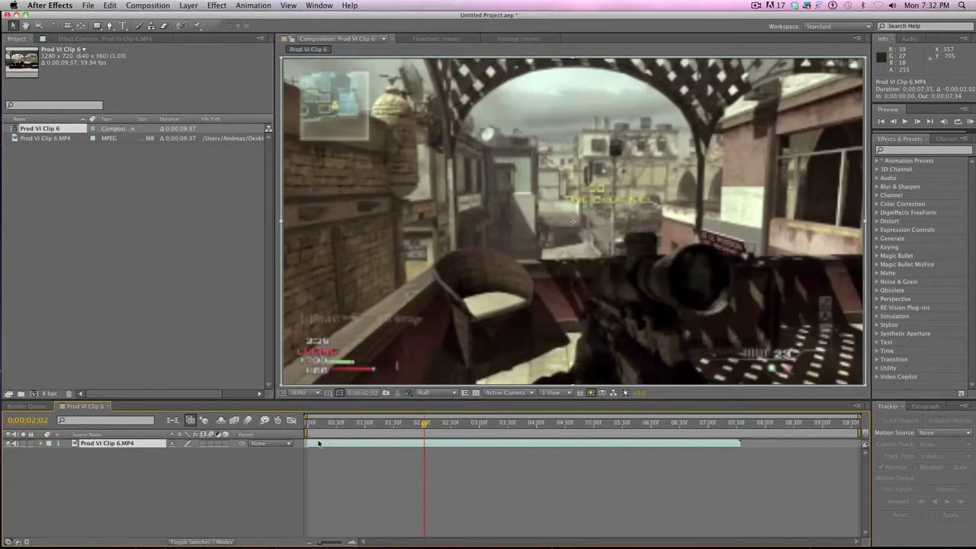
Split the clip at 0;00;05;41 and delete the part after it
{"action": "left_click", "coordinate": [677, 424]}
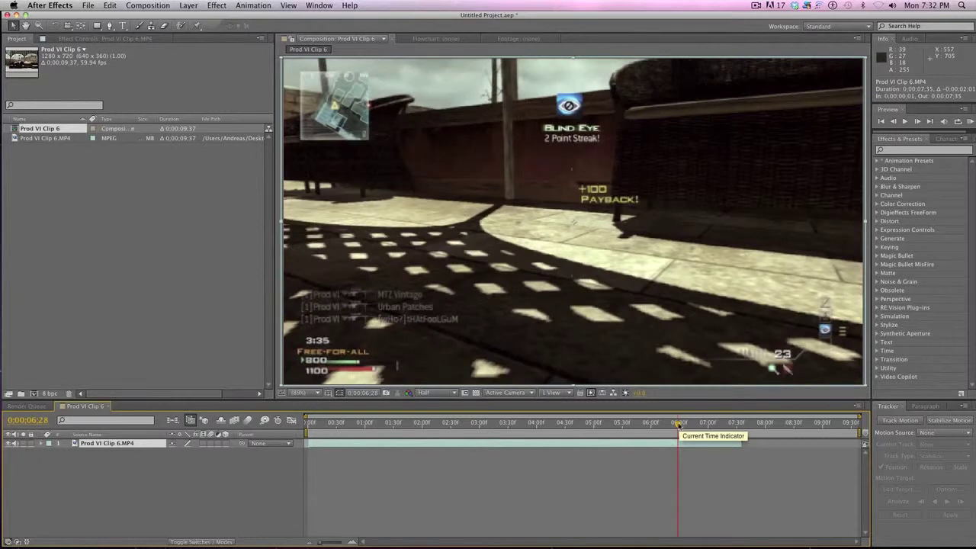
{"action": "left_click_drag", "start_coordinate": [677, 424], "coordinate": [633, 424]}
{"action": "left_click", "coordinate": [642, 424]}
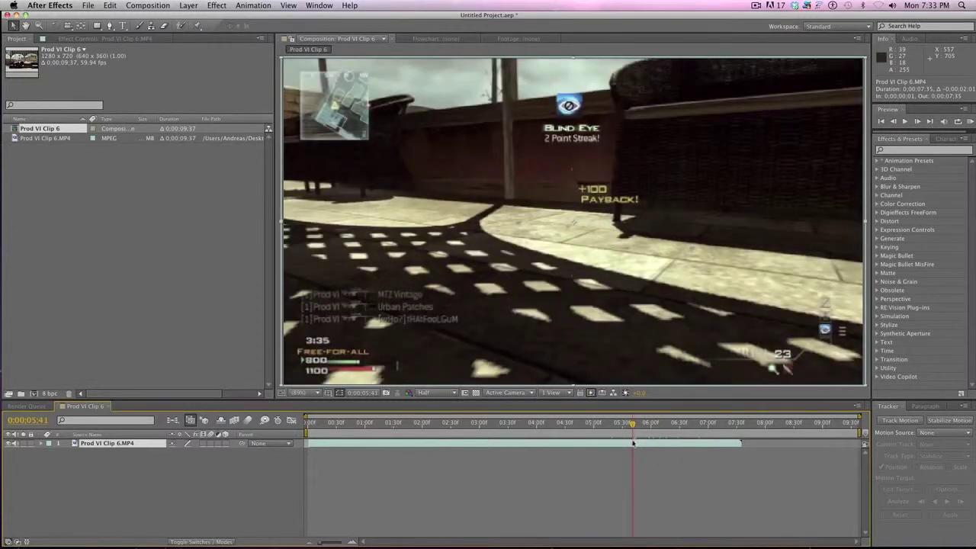
{"action": "key", "text": "super+shift+d"}
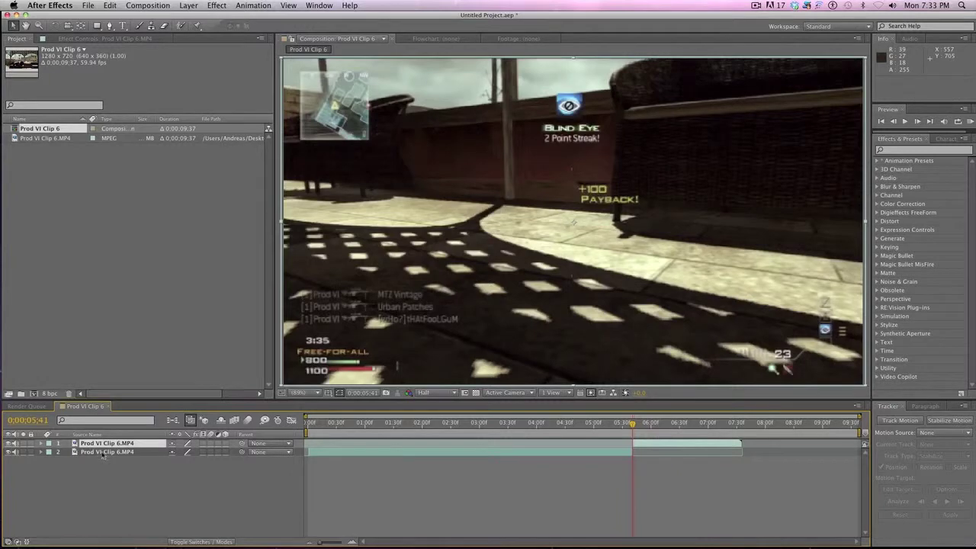
{"action": "key", "text": "Delete"}
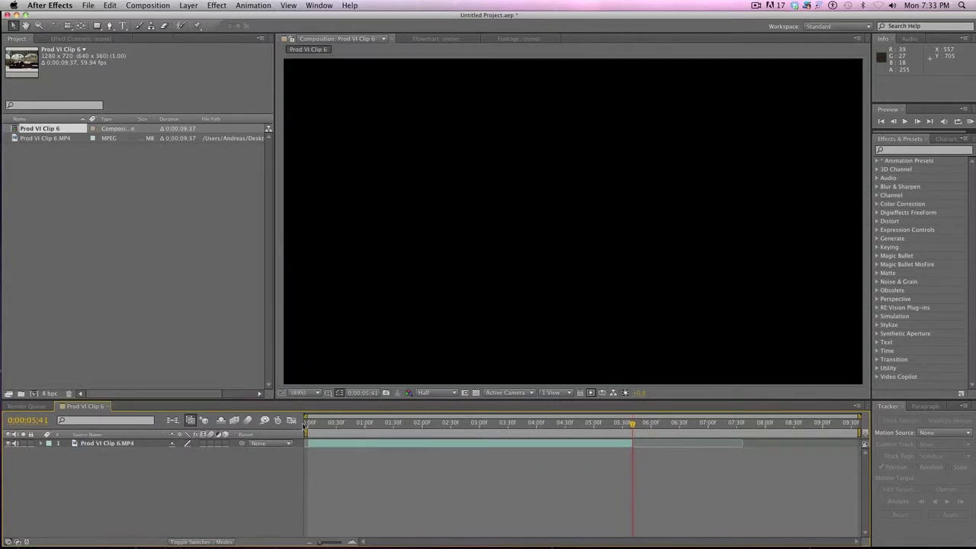
Review the trimmed clip's action from its start to about 0;00;04;06
{"action": "left_click_drag", "start_coordinate": [319, 424], "coordinate": [310, 424]}
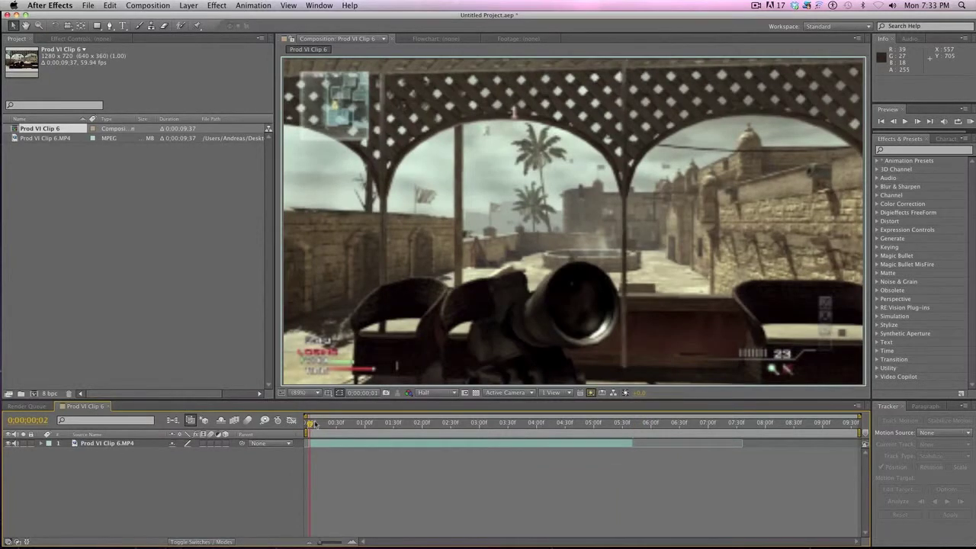
{"action": "key", "text": "space"}
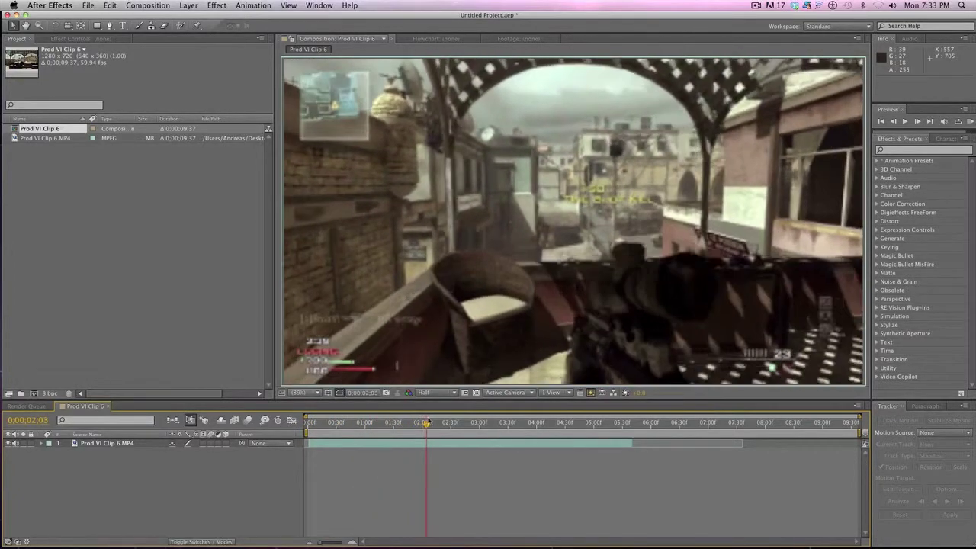
{"action": "left_click_drag", "start_coordinate": [441, 421], "coordinate": [352, 431]}
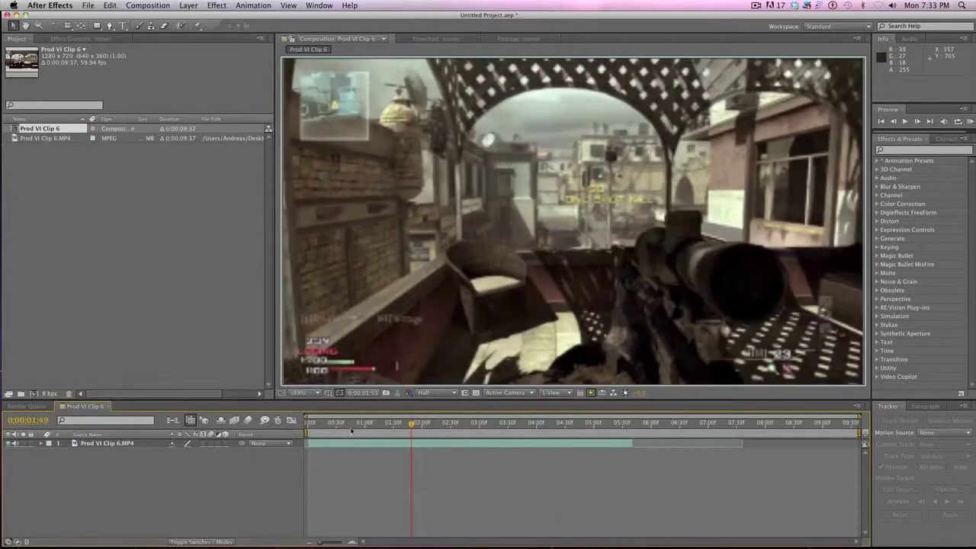
{"action": "left_click", "coordinate": [338, 424]}
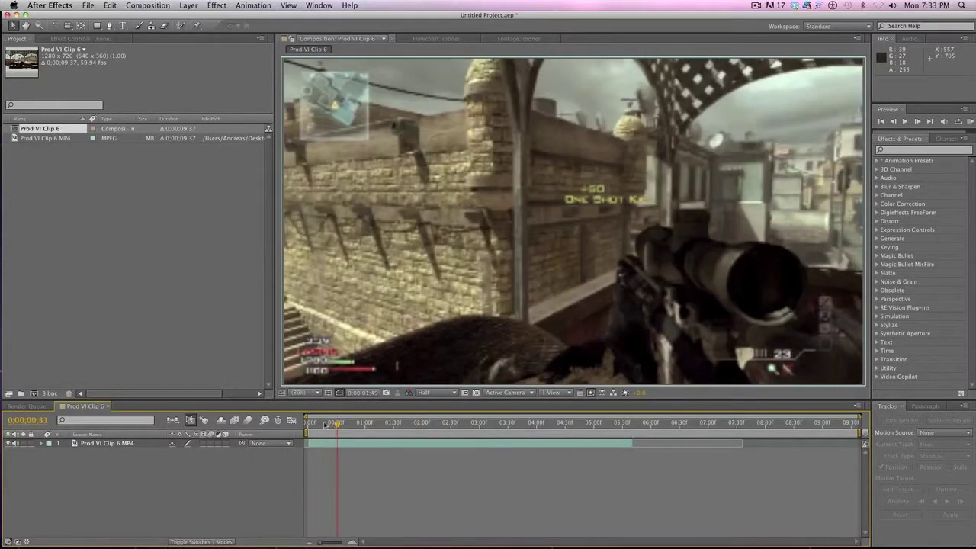
{"action": "left_click_drag", "start_coordinate": [320, 424], "coordinate": [402, 423]}
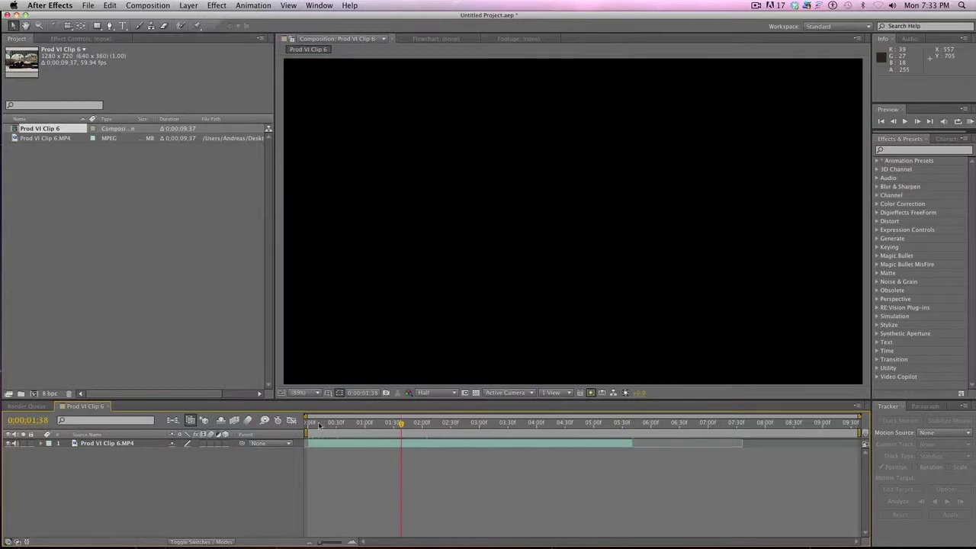
{"action": "left_click", "coordinate": [319, 425]}
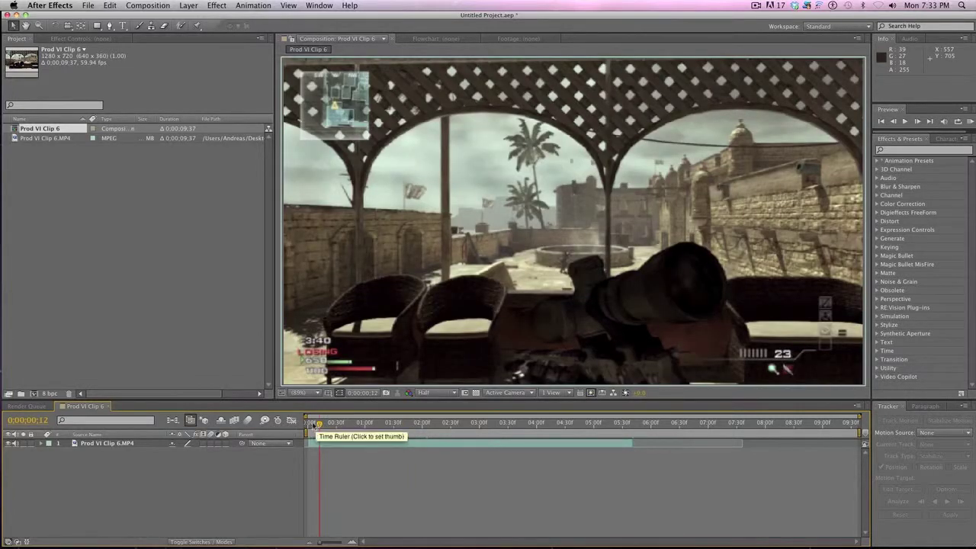
{"action": "left_click", "coordinate": [350, 424]}
{"action": "left_click_drag", "start_coordinate": [396, 425], "coordinate": [495, 424]}
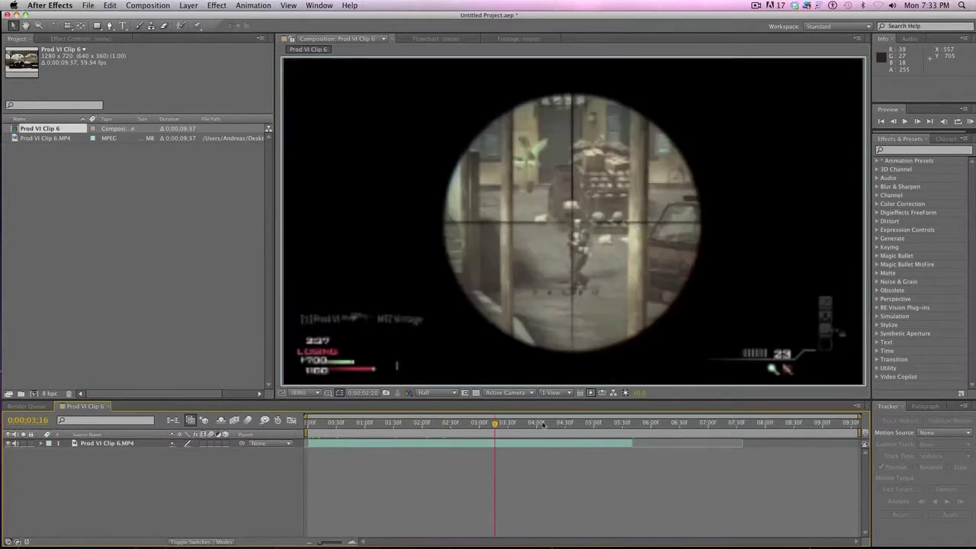
{"action": "left_click", "coordinate": [542, 425]}
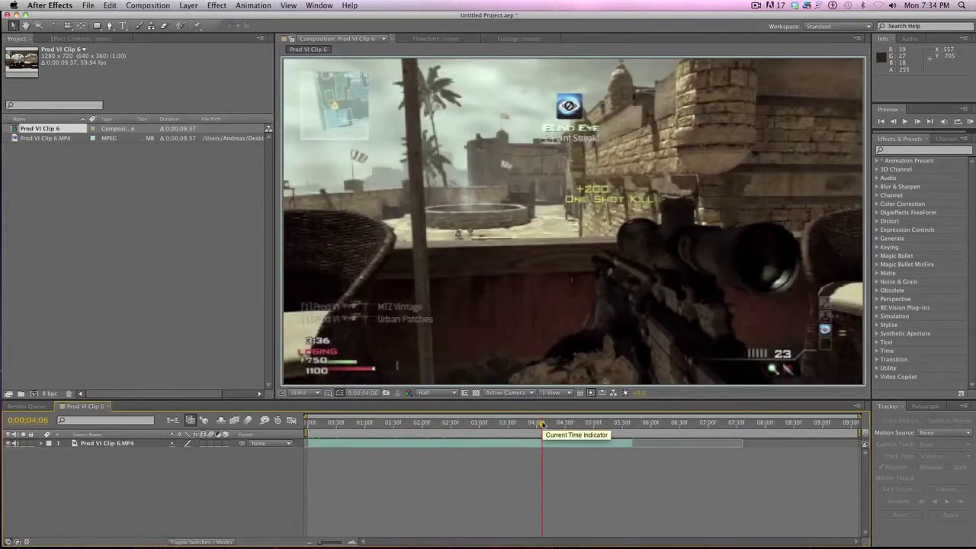
{"action": "left_click", "coordinate": [288, 5]}
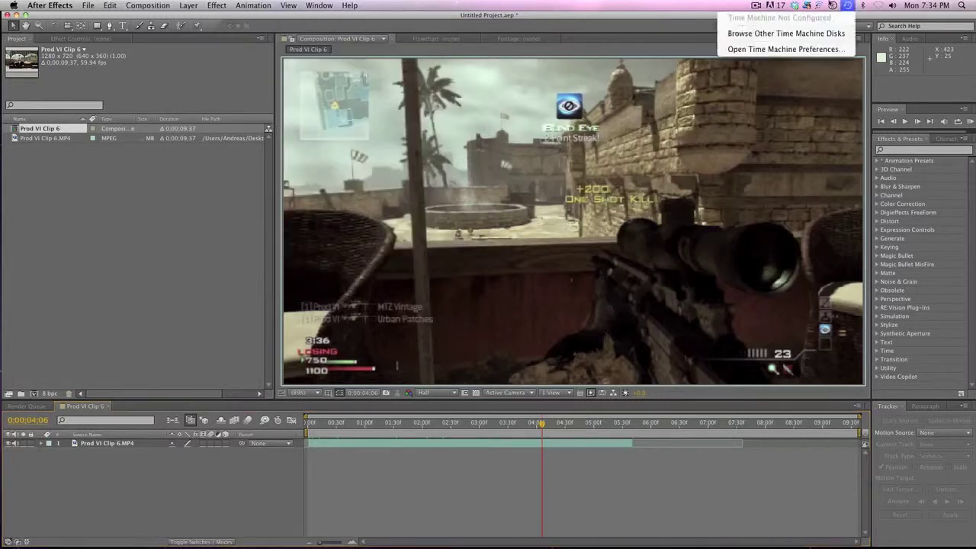
{"action": "left_click", "coordinate": [847, 6]}
{"action": "left_click", "coordinate": [755, 5]}
{"action": "left_click", "coordinate": [767, 37]}
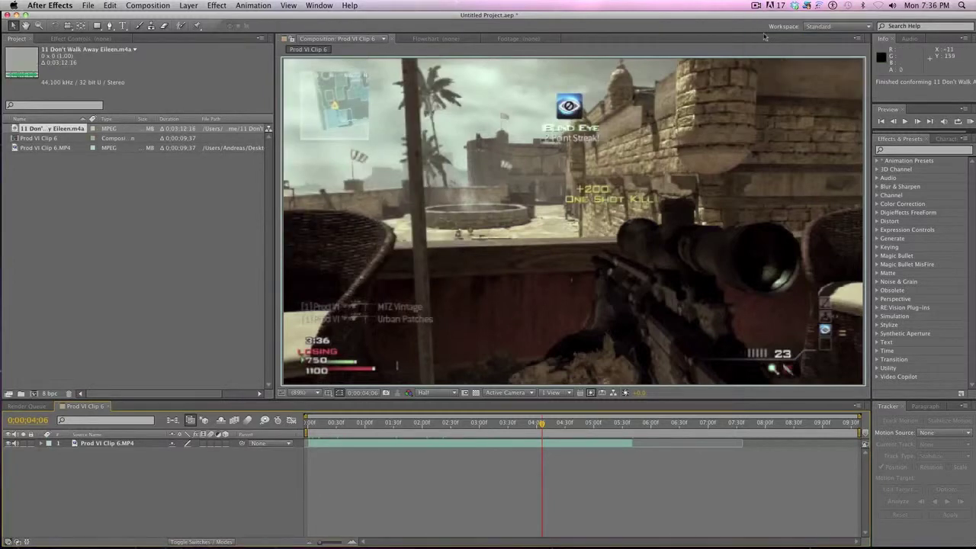
{"action": "left_click", "coordinate": [756, 6]}
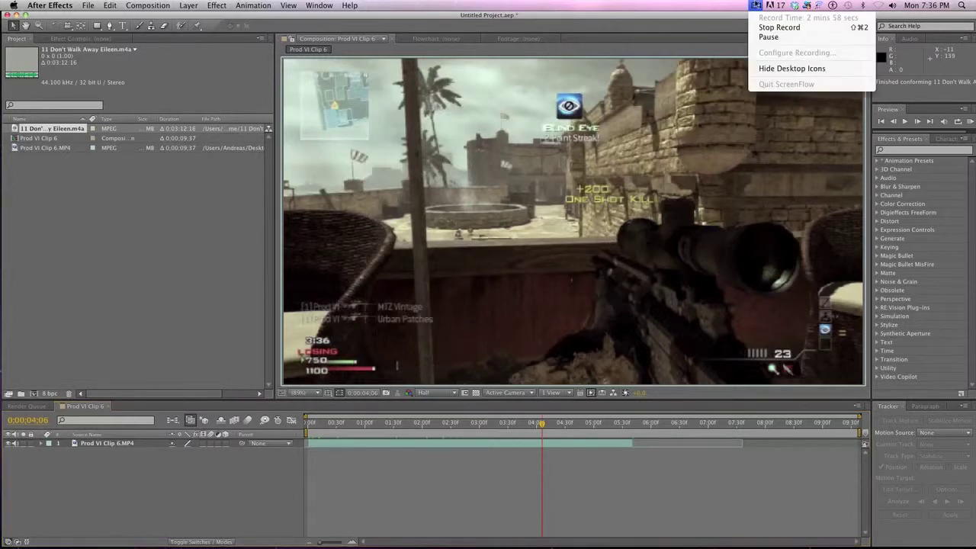
{"action": "left_click", "coordinate": [756, 6]}
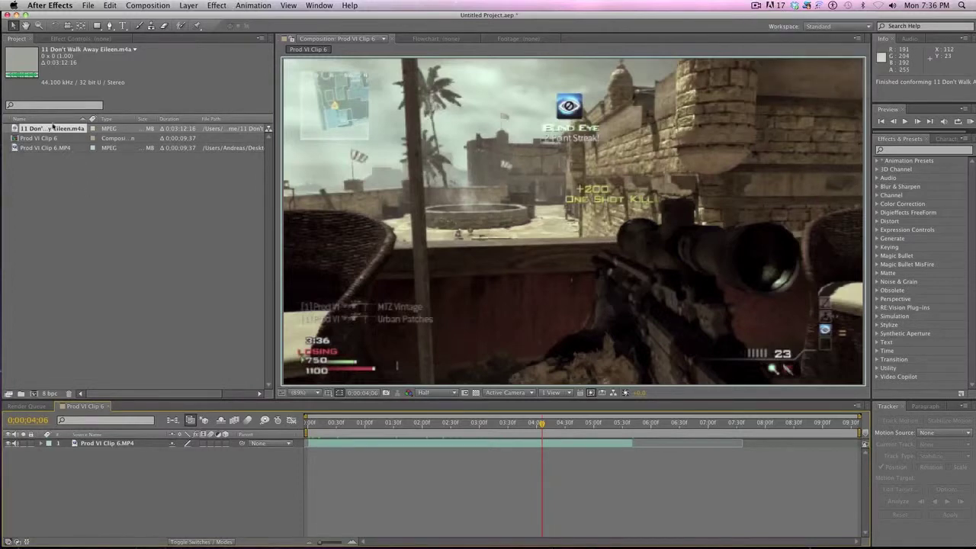
Add 11 Don't Walk Away Eileen.m4a to the composition beneath the video layer and go to the timeline's end at 0;00;09;34
{"action": "left_click_drag", "start_coordinate": [40, 129], "coordinate": [151, 460]}
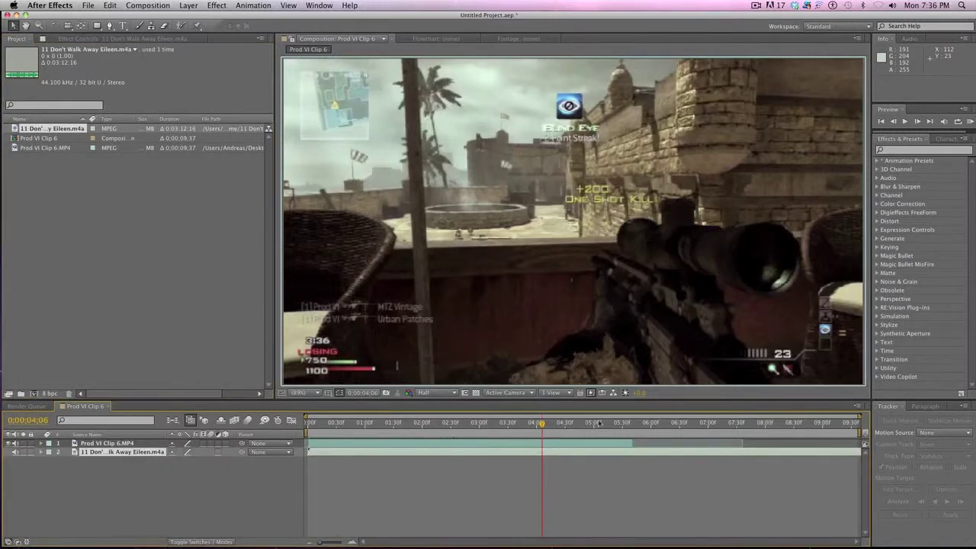
{"action": "left_click", "coordinate": [808, 424]}
{"action": "left_click", "coordinate": [842, 424]}
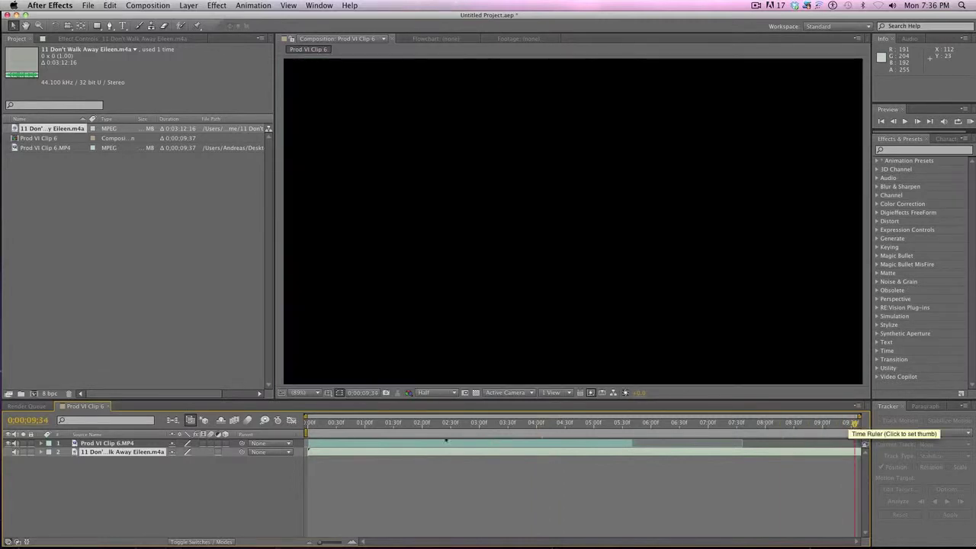
{"action": "left_click", "coordinate": [855, 424]}
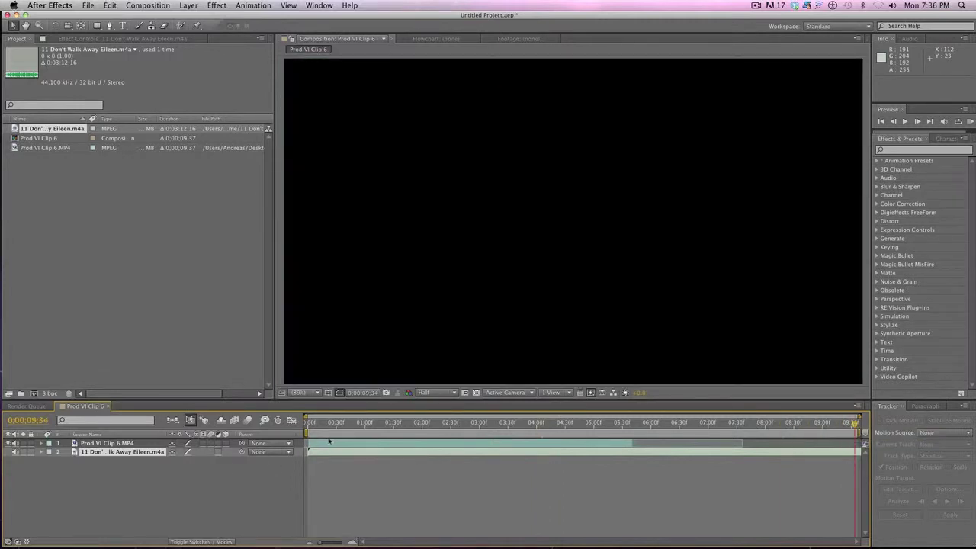
Set the Prod VI Clip 6 composition's duration to 0;00;20;37 in its composition settings
{"action": "left_click", "coordinate": [38, 139]}
{"action": "right_click", "coordinate": [38, 138]}
{"action": "left_click", "coordinate": [85, 145]}
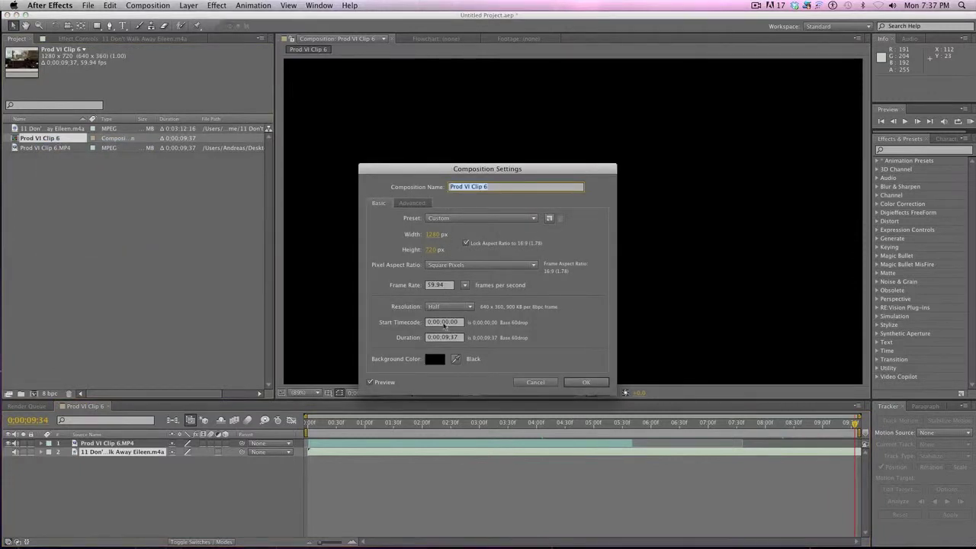
{"action": "left_click", "coordinate": [447, 338]}
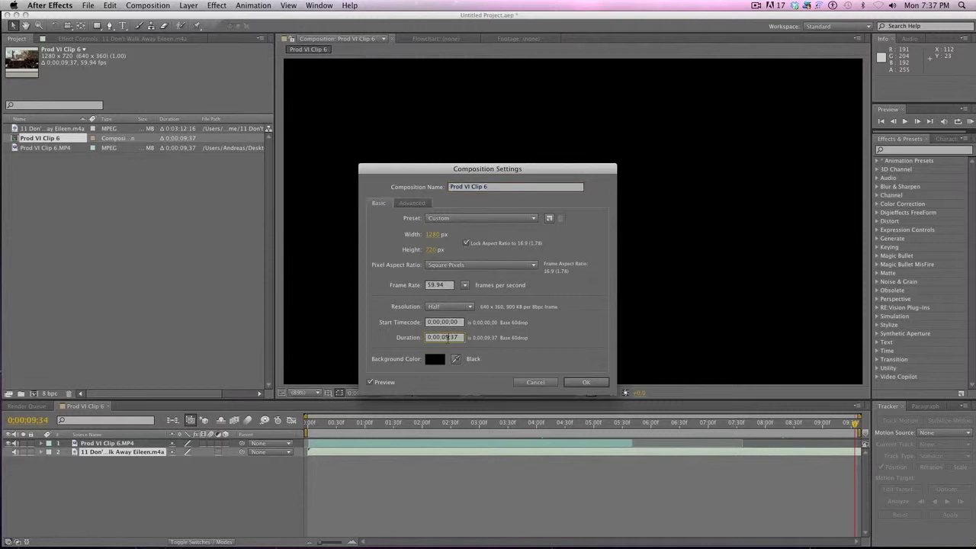
{"action": "key", "text": "BackSpace"}
{"action": "key", "text": "BackSpace"}
{"action": "type", "text": "20"}
{"action": "key", "text": "Return"}
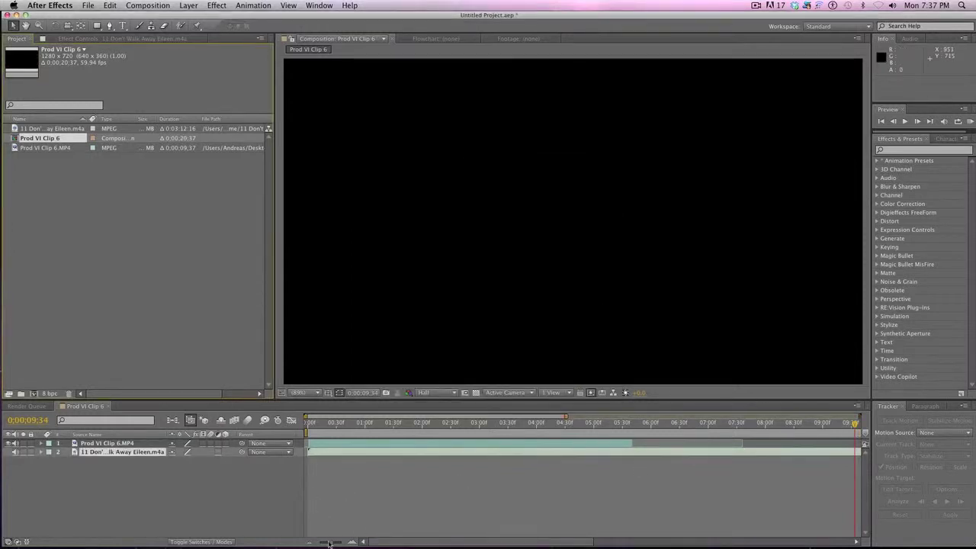
Display the music layer's audio waveform in the timeline and place the playhead at 0;00;00;17
{"action": "left_click_drag", "start_coordinate": [333, 541], "coordinate": [324, 541]}
{"action": "left_click_drag", "start_coordinate": [623, 424], "coordinate": [669, 424]}
{"action": "left_click", "coordinate": [379, 424]}
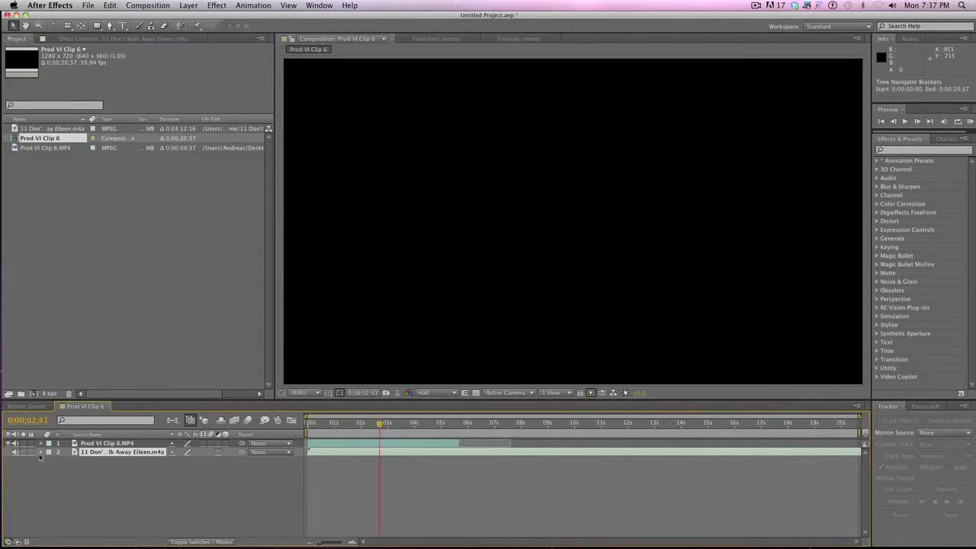
{"action": "left_click", "coordinate": [41, 452]}
{"action": "left_click", "coordinate": [49, 460]}
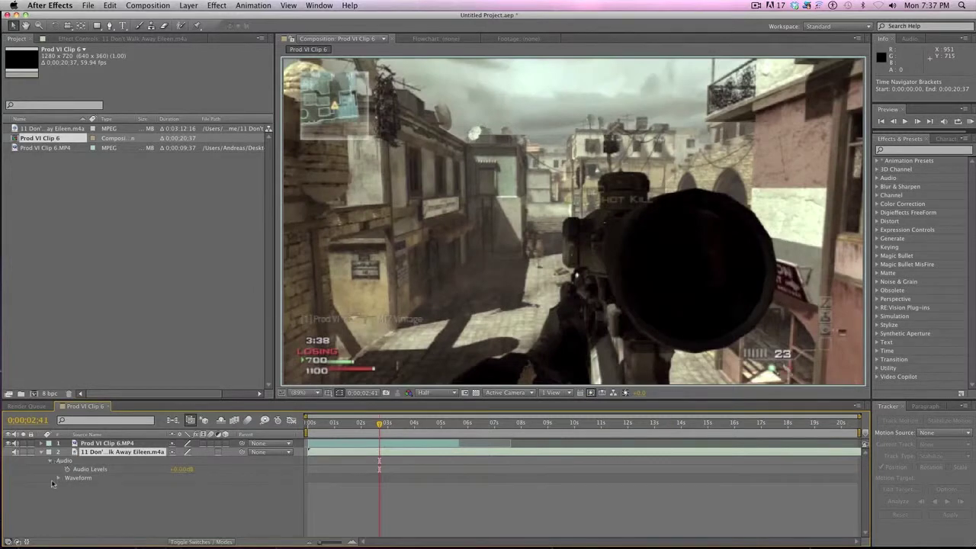
{"action": "left_click", "coordinate": [58, 478]}
{"action": "left_click_drag", "start_coordinate": [313, 421], "coordinate": [315, 424]}
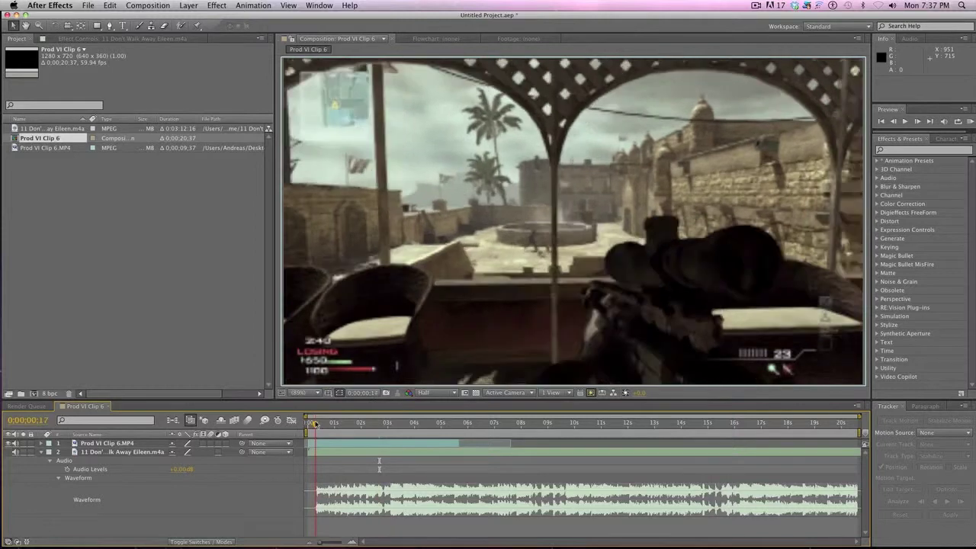
Split the music layer at 0;00;00;17 and delete the segment before the split
{"action": "left_click", "coordinate": [318, 455]}
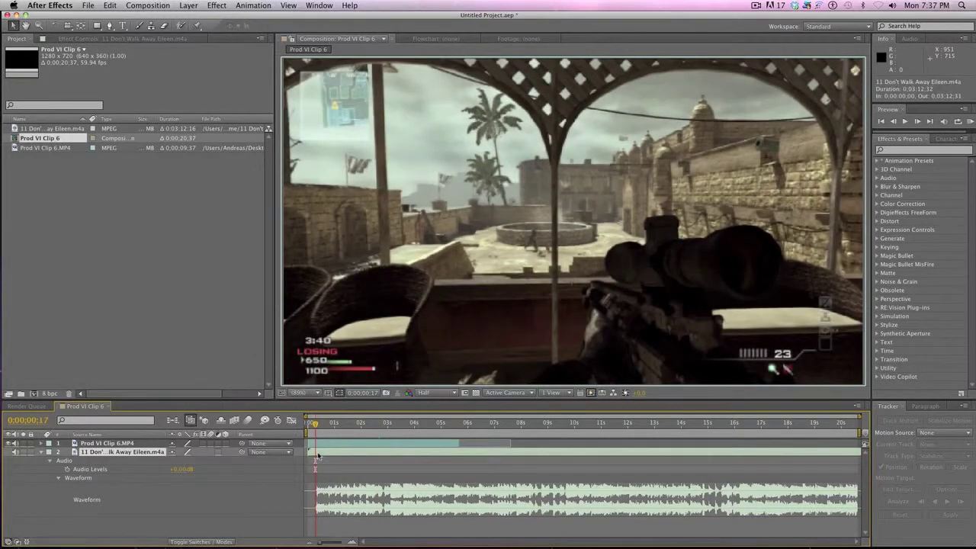
{"action": "key", "text": "super+d"}
{"action": "left_click", "coordinate": [126, 460]}
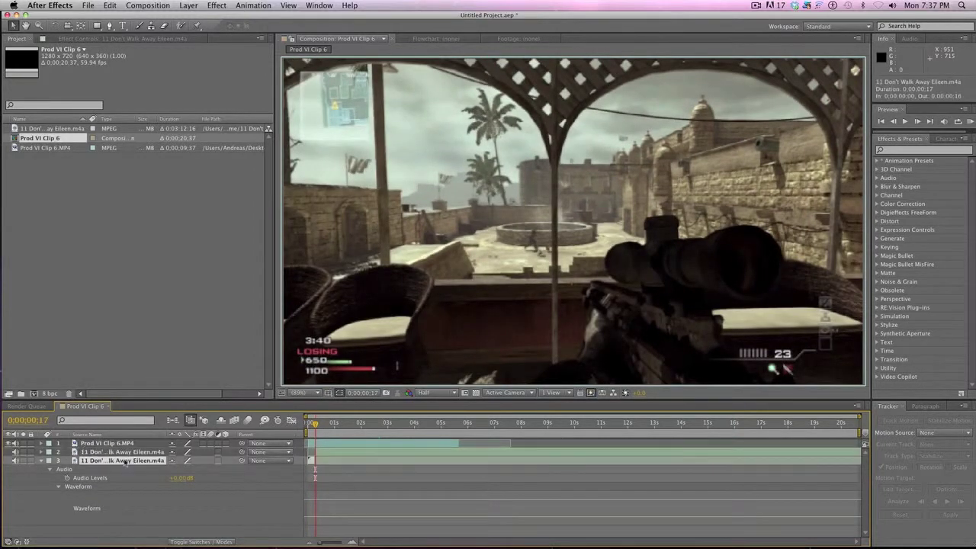
{"action": "key", "text": "Delete"}
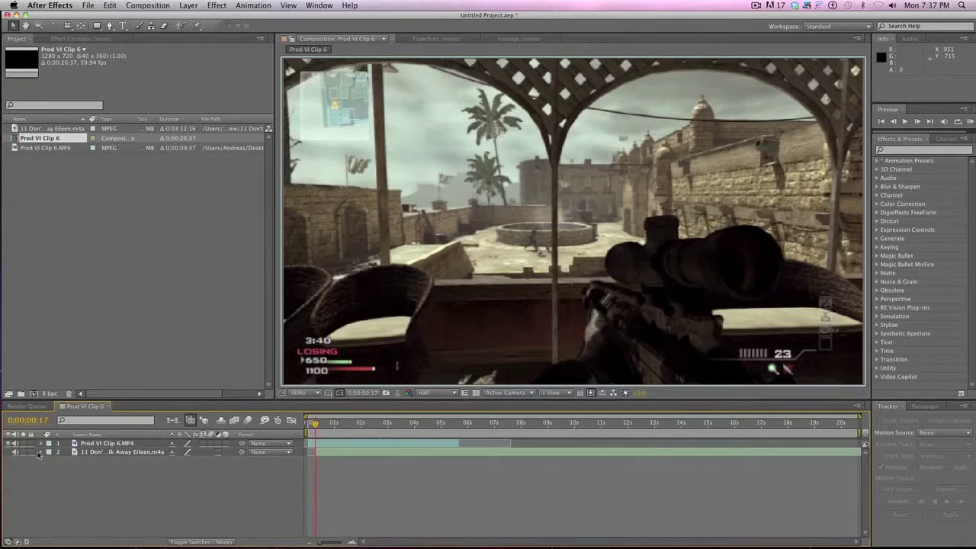
Show the remaining music layer's waveform and slide the layer earlier so it starts at about 0;00;00;02
{"action": "left_click", "coordinate": [49, 462]}
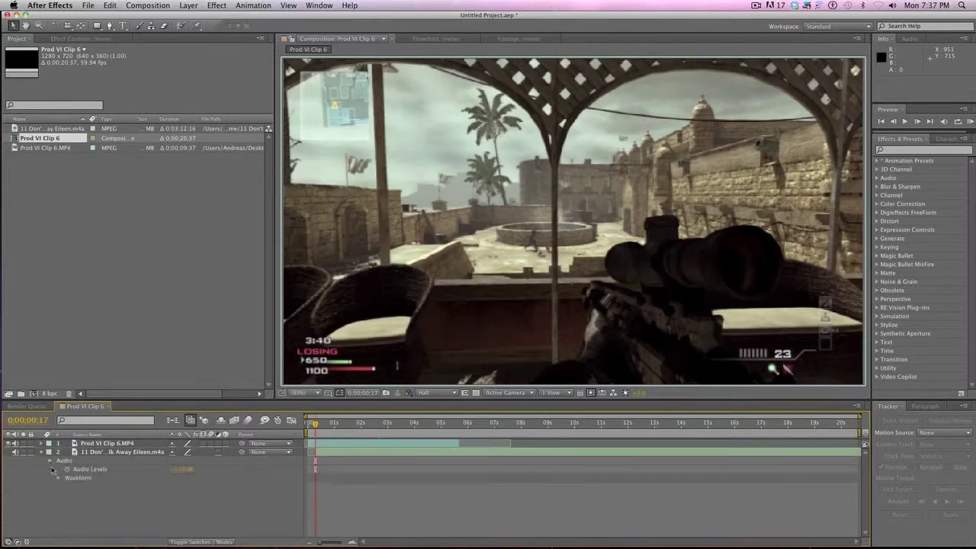
{"action": "left_click", "coordinate": [58, 479]}
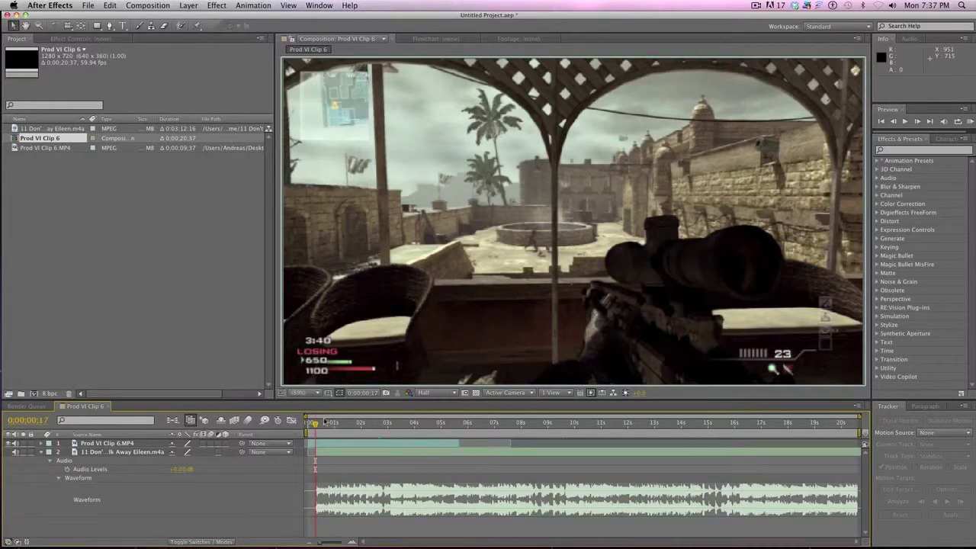
{"action": "left_click", "coordinate": [320, 455]}
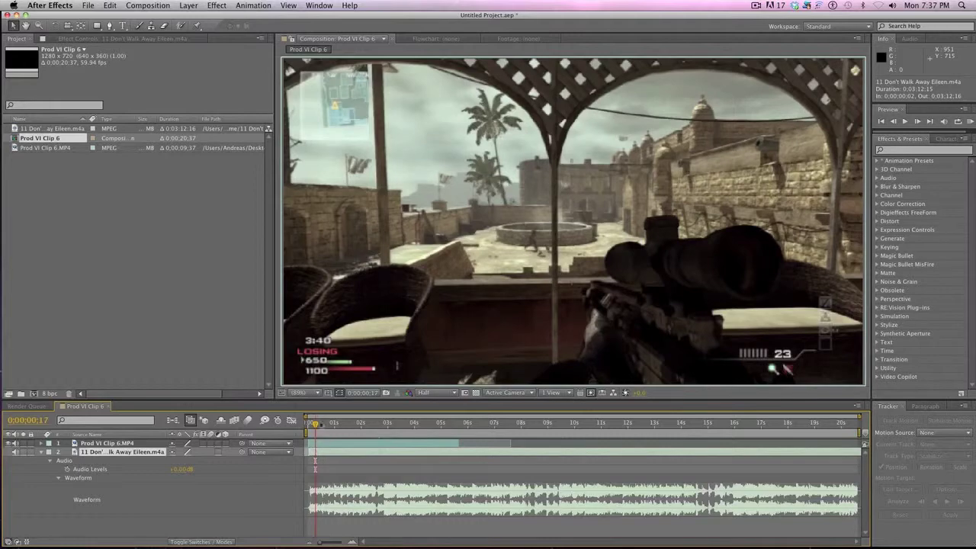
Set the composition's preview resolution to Quarter and RAM preview the clip with the music
{"action": "left_click_drag", "start_coordinate": [315, 424], "coordinate": [322, 424]}
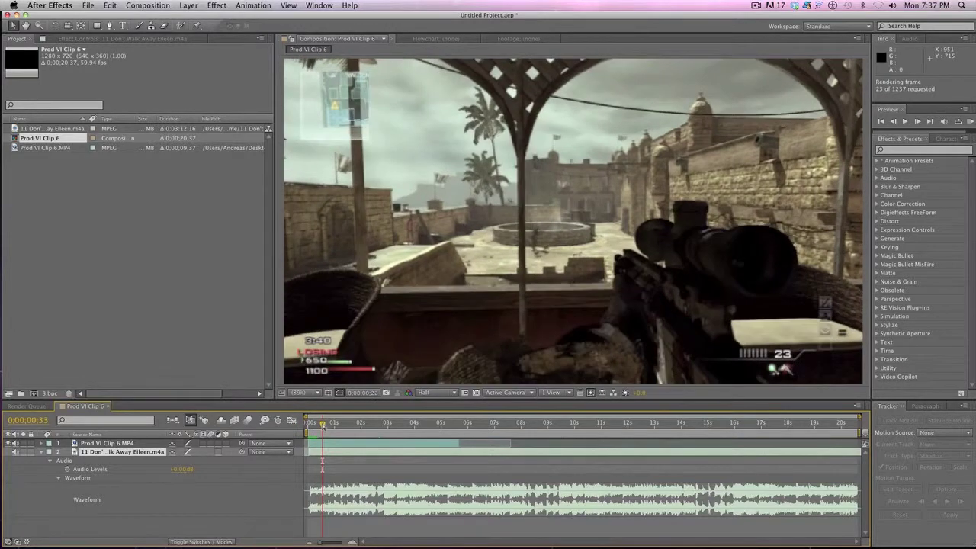
{"action": "left_click", "coordinate": [438, 393]}
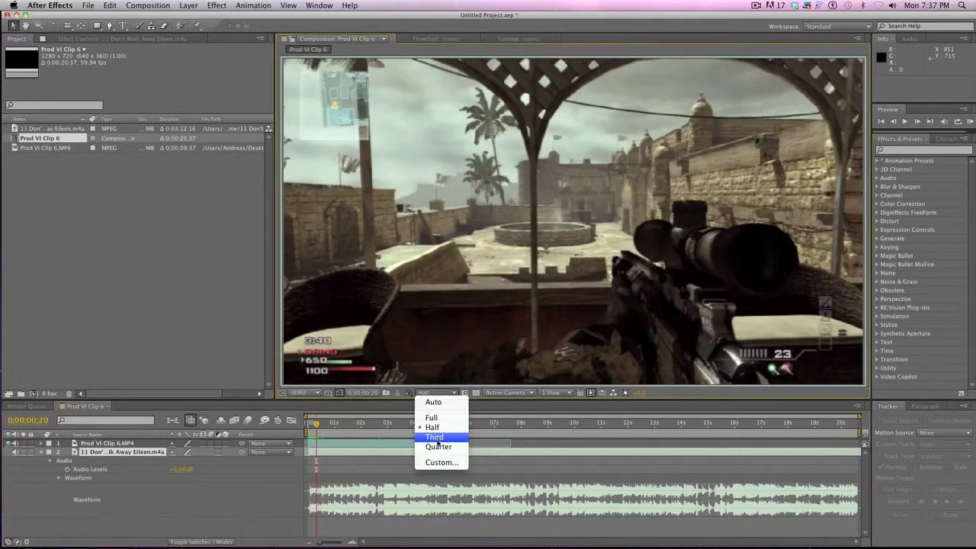
{"action": "left_click", "coordinate": [437, 446]}
{"action": "key", "text": "KP_0"}
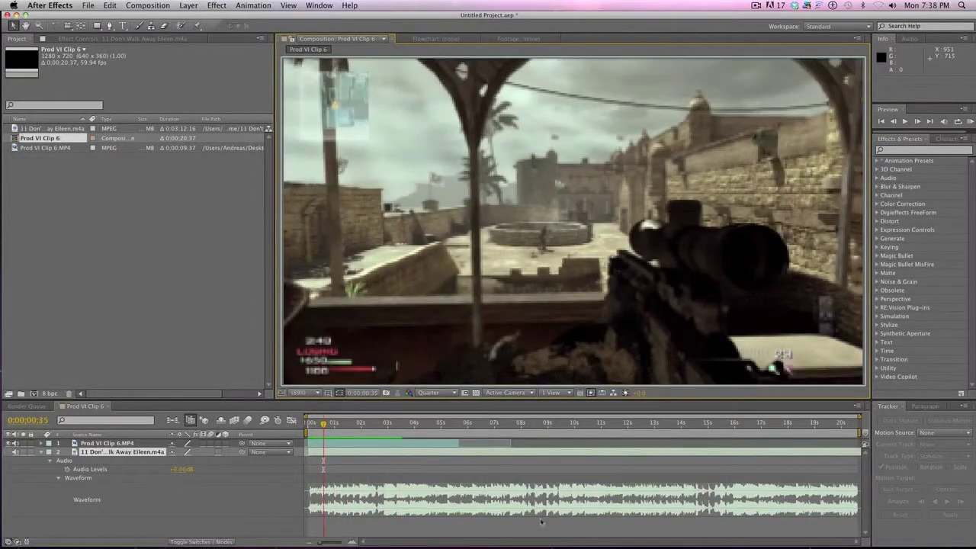
Return to the clip's start at 0;00;00;01 and enable time remapping on the Prod VI Clip 6.MP4 layer
{"action": "left_click_drag", "start_coordinate": [377, 429], "coordinate": [311, 422]}
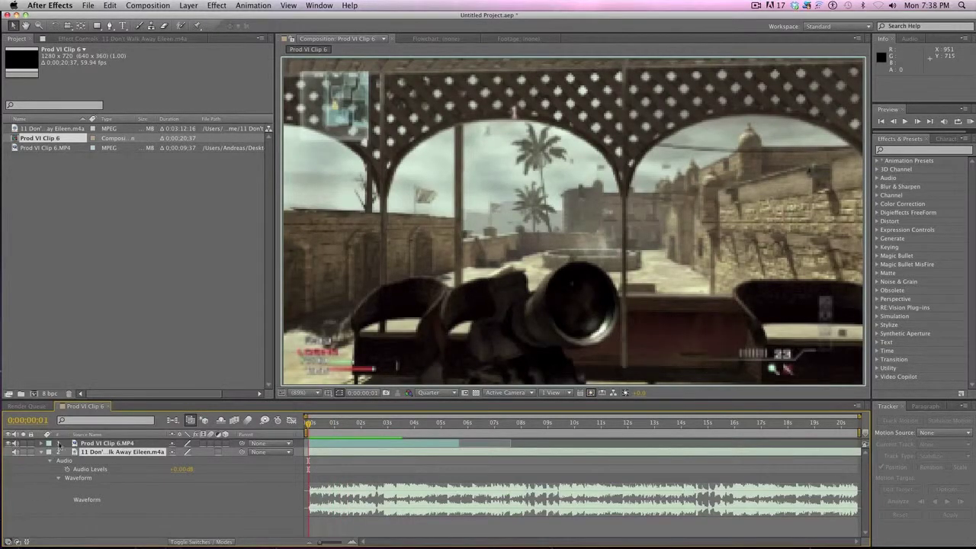
{"action": "right_click", "coordinate": [88, 443]}
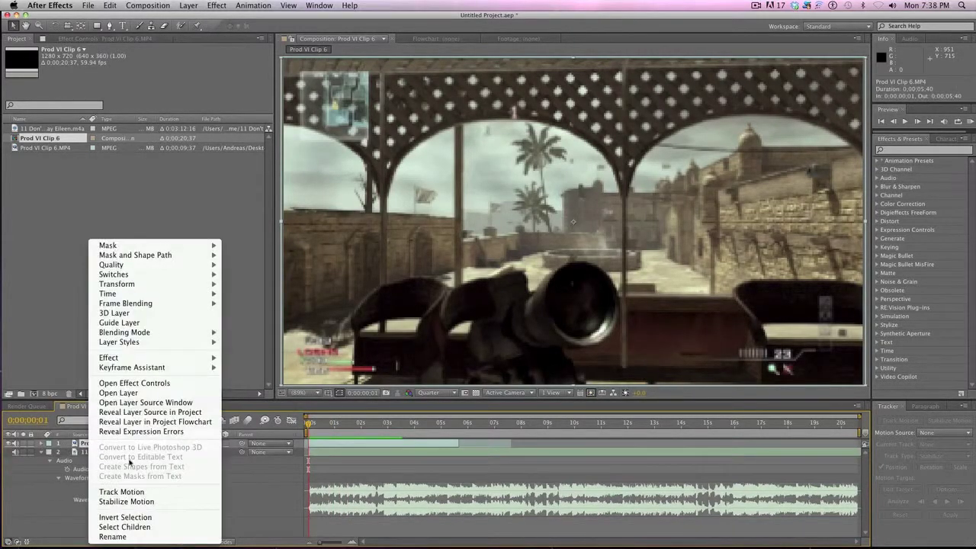
{"action": "mouse_move", "coordinate": [146, 292]}
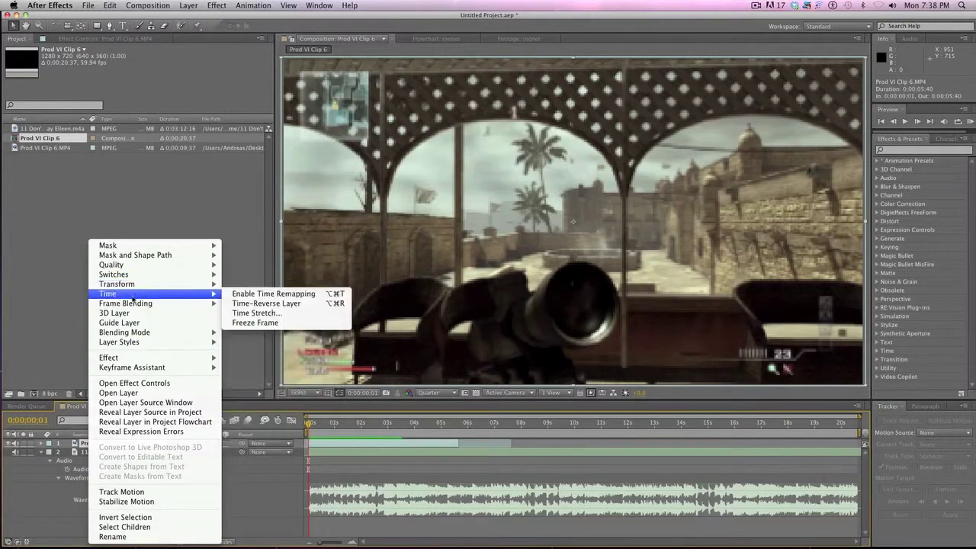
{"action": "left_click", "coordinate": [251, 294]}
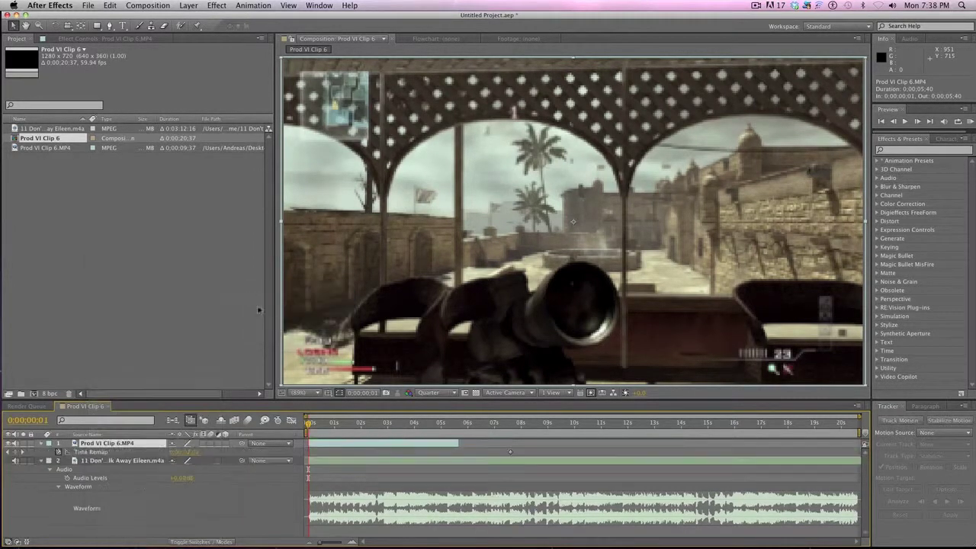
Add a Time Remap keyframe to the video layer at the composition's start, 0;00;00;00
{"action": "left_click_drag", "start_coordinate": [308, 424], "coordinate": [428, 424]}
{"action": "left_click", "coordinate": [508, 434]}
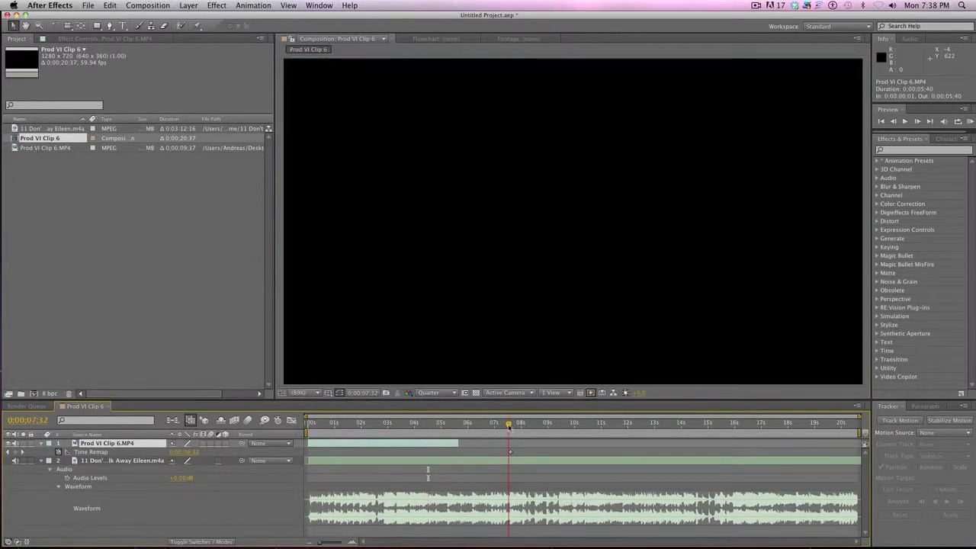
{"action": "key", "text": "Home"}
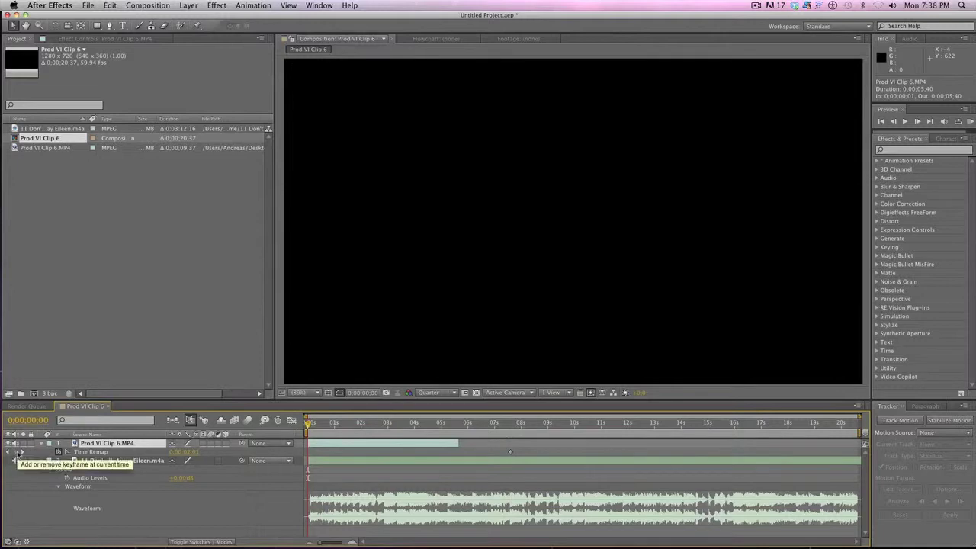
{"action": "left_click", "coordinate": [15, 452]}
Add Time Remap keyframes at the clip's end, 0;00;05;38, and at the first kill, 0;00;01;06
{"action": "left_click_drag", "start_coordinate": [308, 423], "coordinate": [413, 425]}
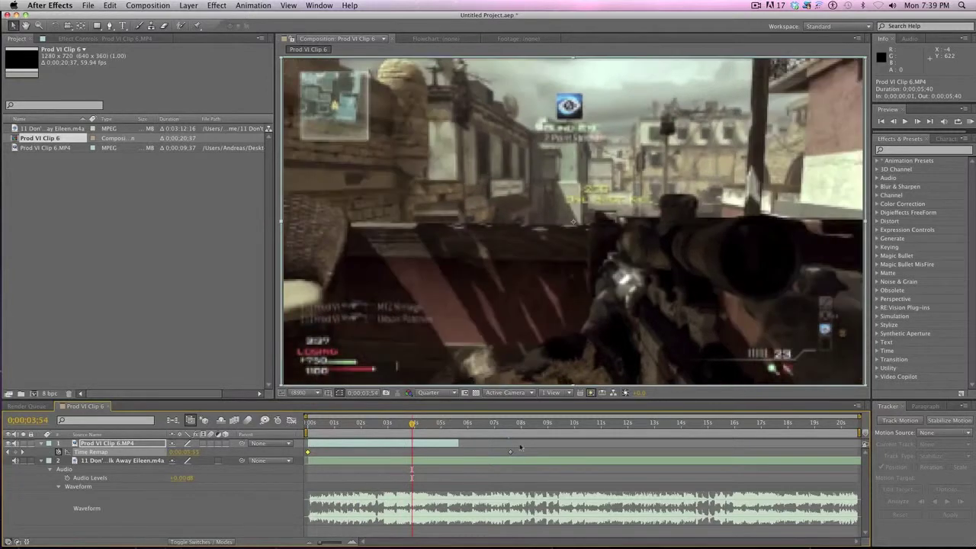
{"action": "left_click", "coordinate": [459, 425]}
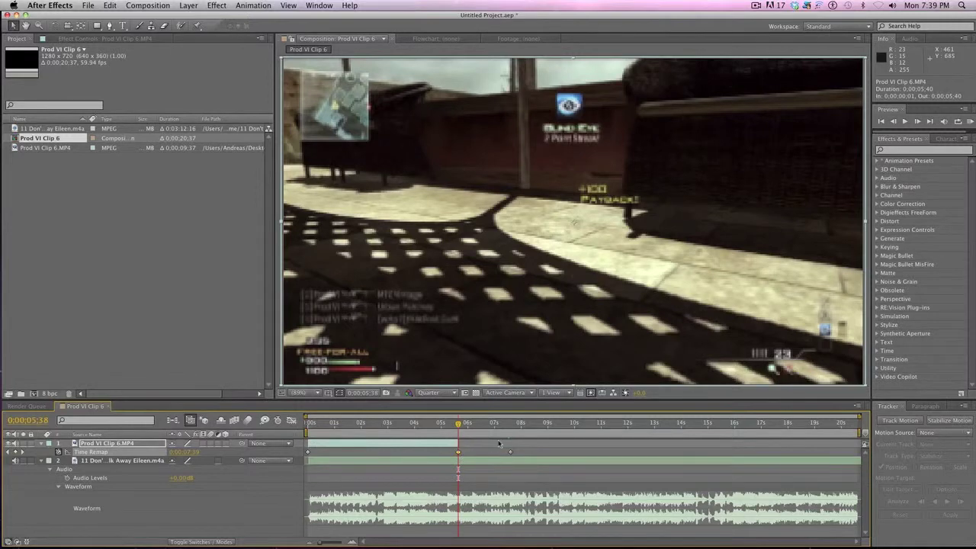
{"action": "mouse_move", "coordinate": [458, 453]}
{"action": "left_click_drag", "start_coordinate": [393, 428], "coordinate": [338, 428]}
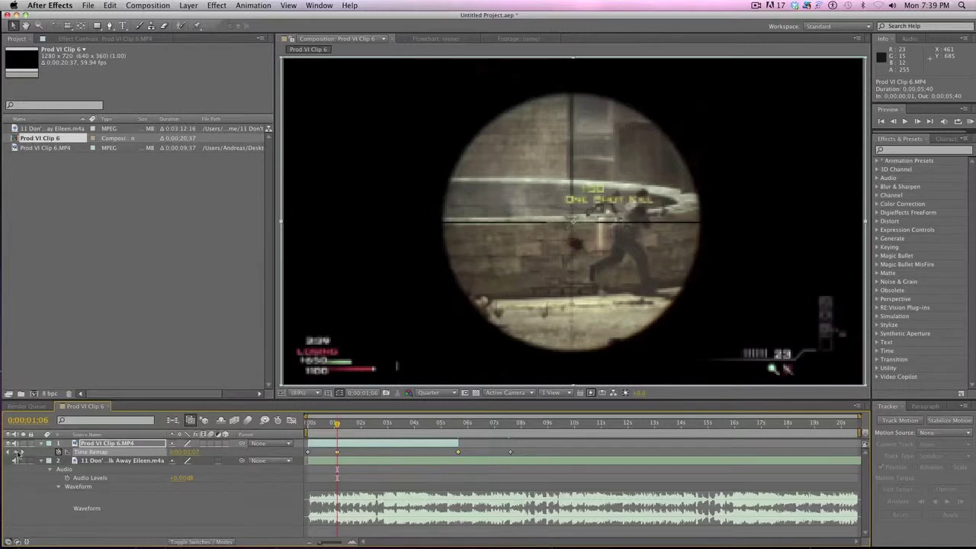
Move the first kill's Time Remap keyframe to the music change at 0;00;02;50
{"action": "left_click_drag", "start_coordinate": [372, 423], "coordinate": [385, 424]}
{"action": "key", "text": "Page_Down"}
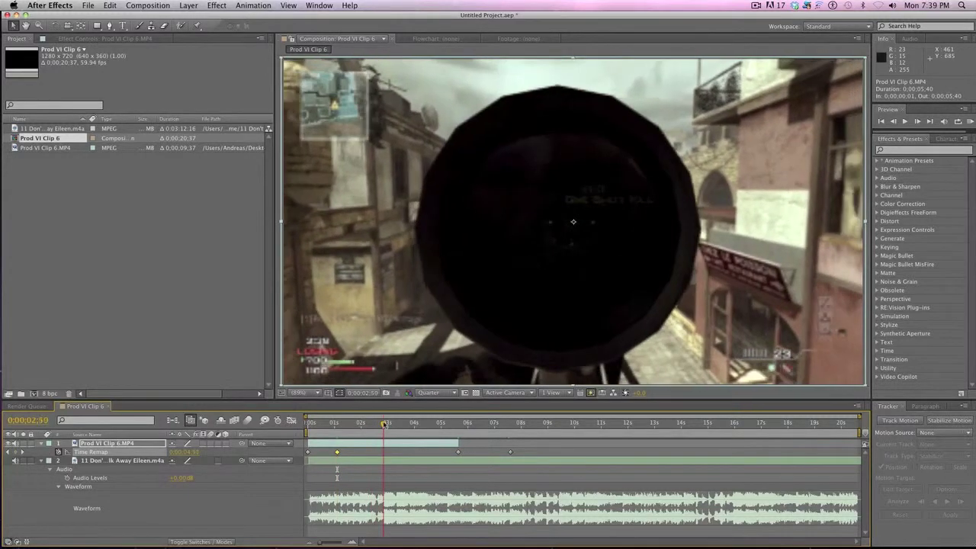
{"action": "left_click_drag", "start_coordinate": [337, 454], "coordinate": [384, 454]}
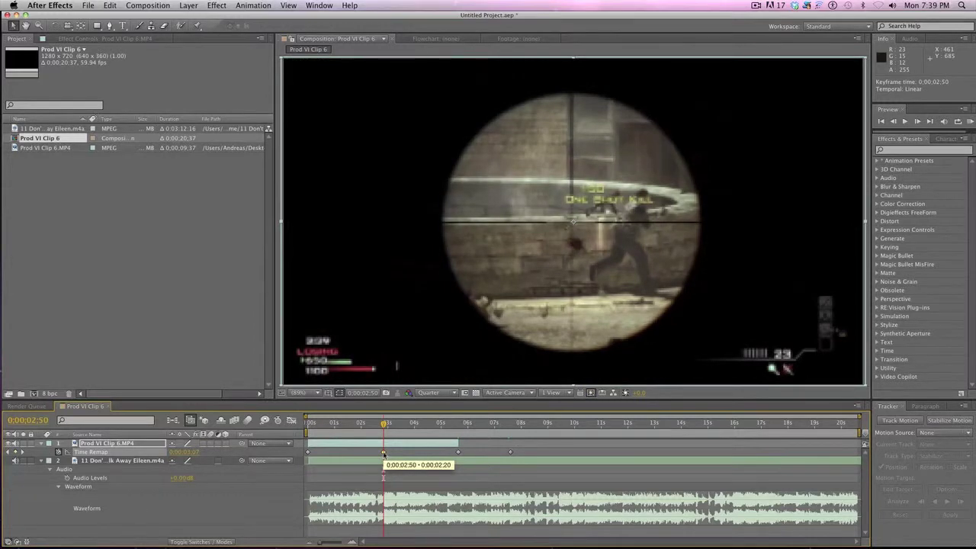
{"action": "left_click_drag", "start_coordinate": [383, 454], "coordinate": [383, 455]}
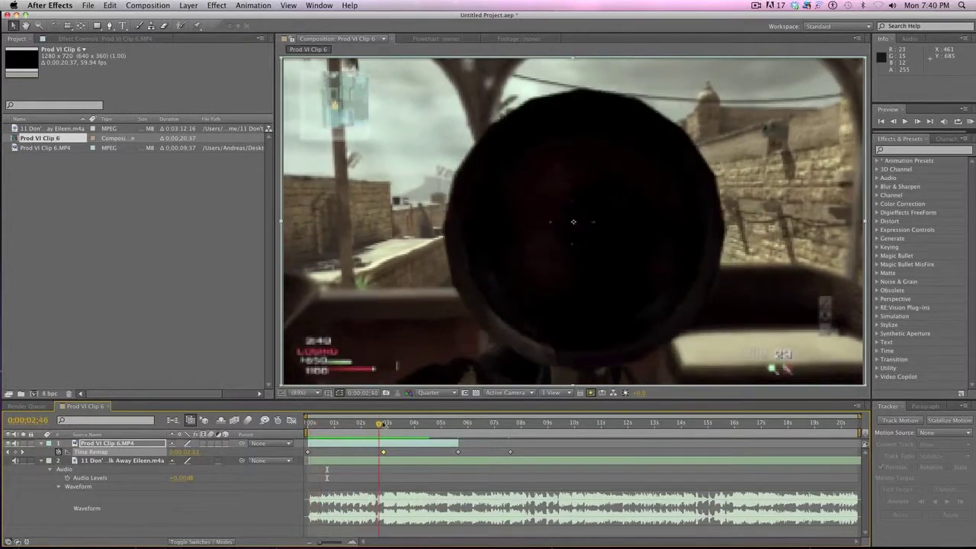
Set the work area's start to 0;00;02;53, preview the section from there, and dismiss the startup disk warning
{"action": "key", "text": "space"}
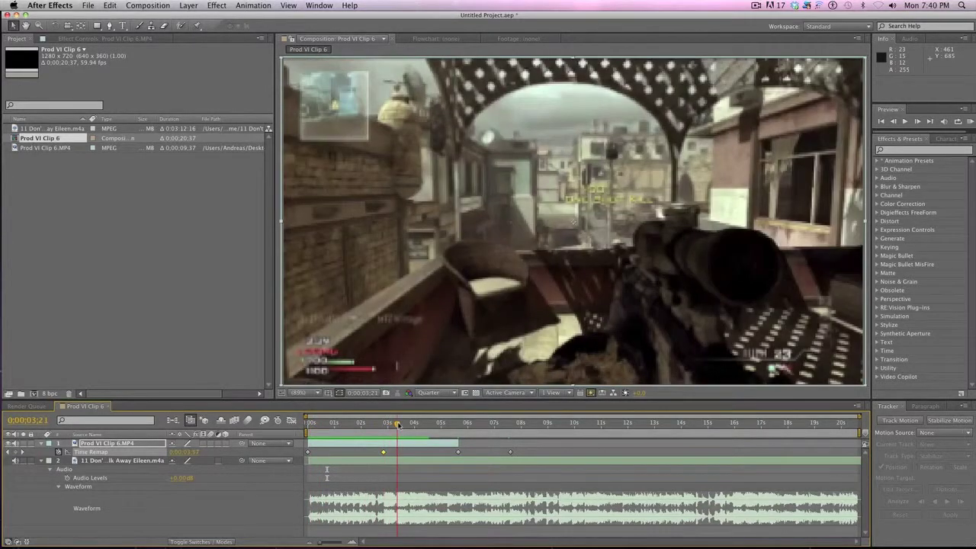
{"action": "left_click_drag", "start_coordinate": [308, 433], "coordinate": [383, 433]}
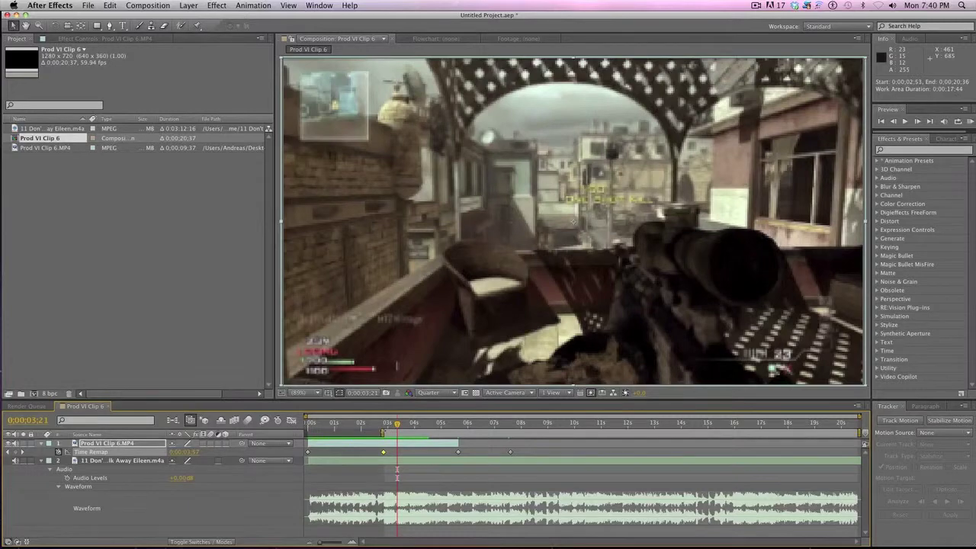
{"action": "key", "text": "space"}
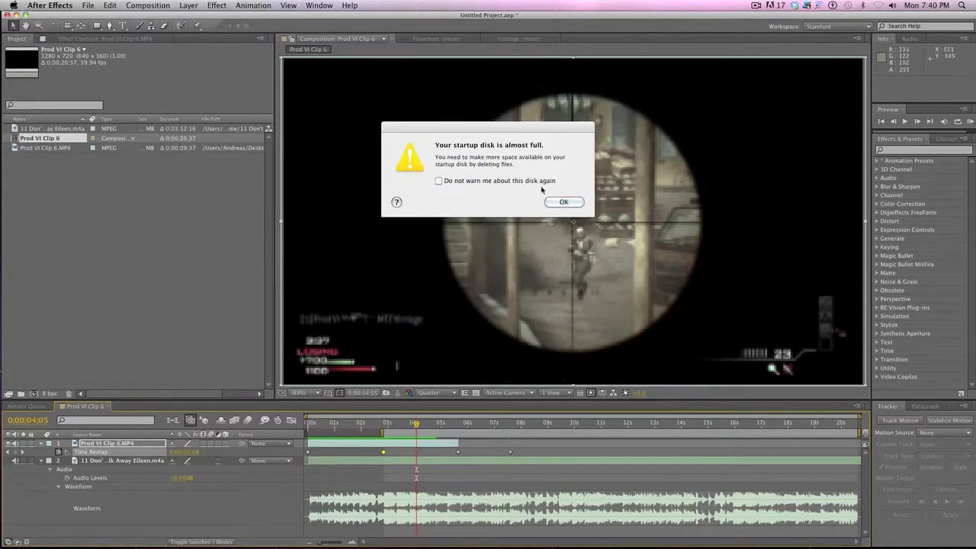
{"action": "left_click", "coordinate": [564, 202]}
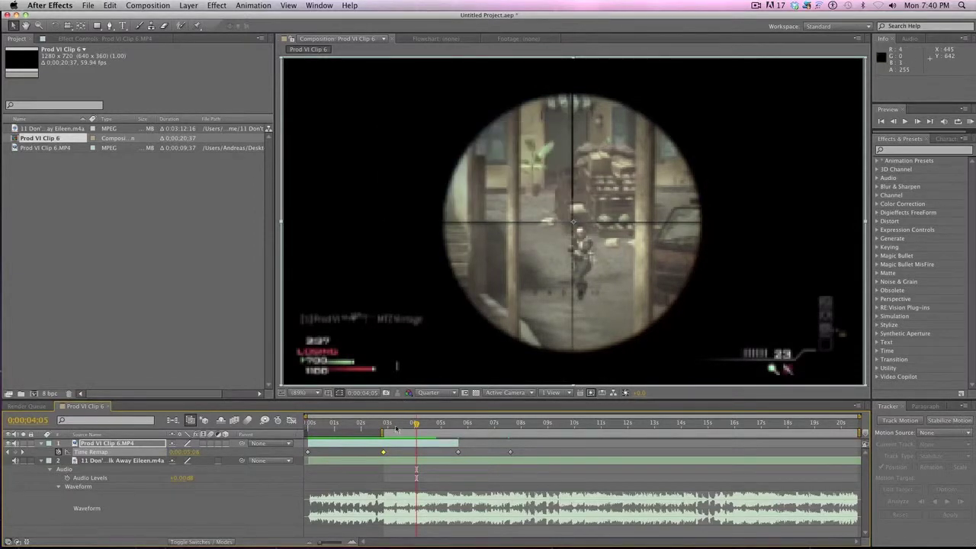
{"action": "left_click", "coordinate": [393, 427]}
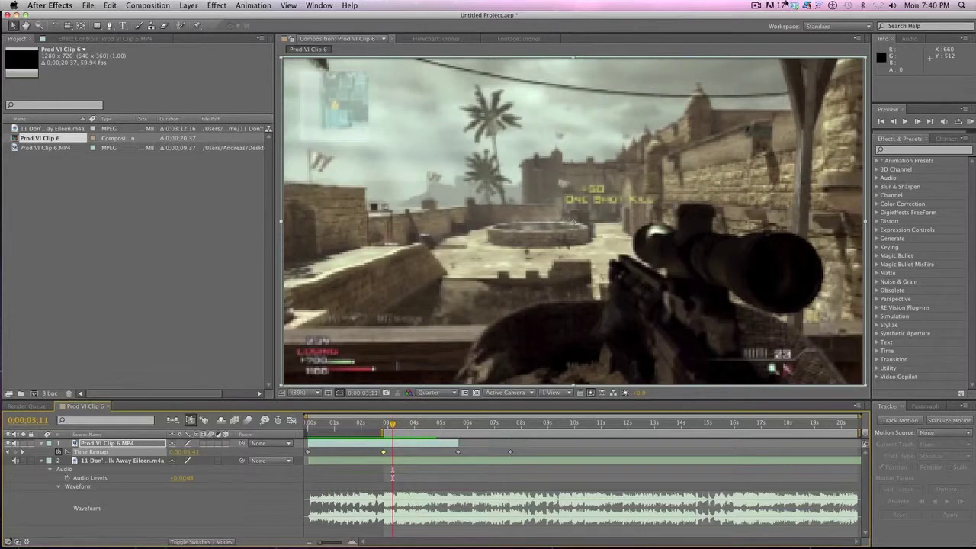
{"action": "left_click", "coordinate": [762, 5]}
{"action": "left_click", "coordinate": [766, 37]}
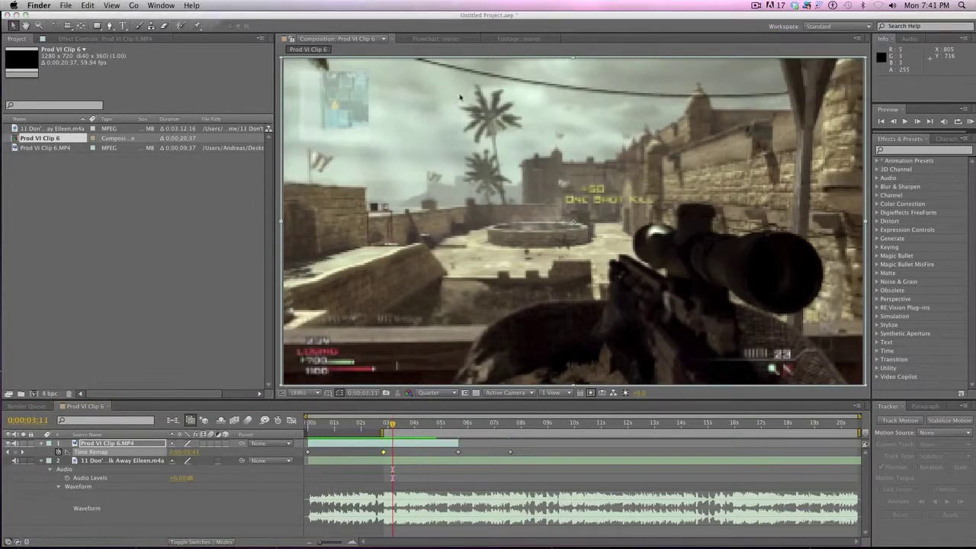
{"action": "left_click", "coordinate": [211, 76]}
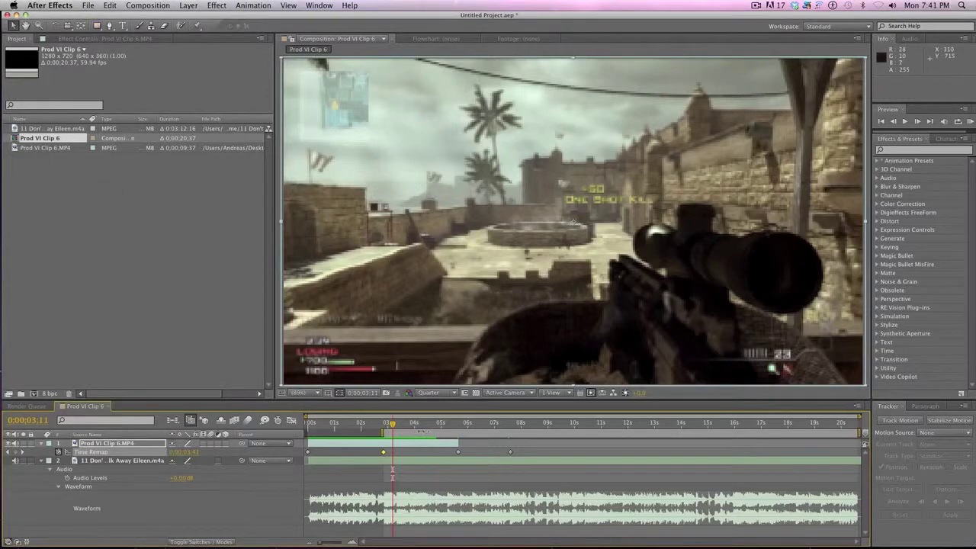
Preview up to the second scoped shot and add a Time Remap keyframe at 0;00;04;10
{"action": "key", "text": "space"}
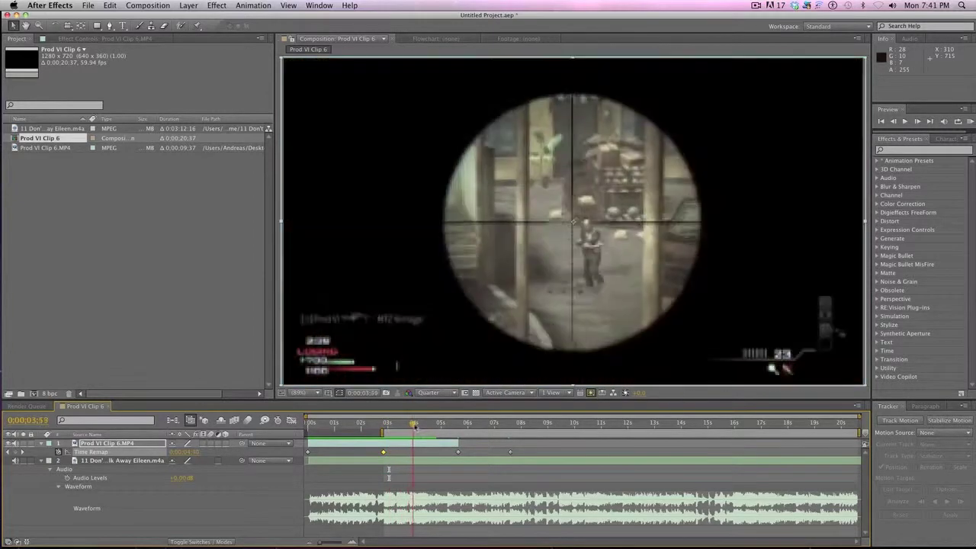
{"action": "left_click_drag", "start_coordinate": [414, 425], "coordinate": [419, 425]}
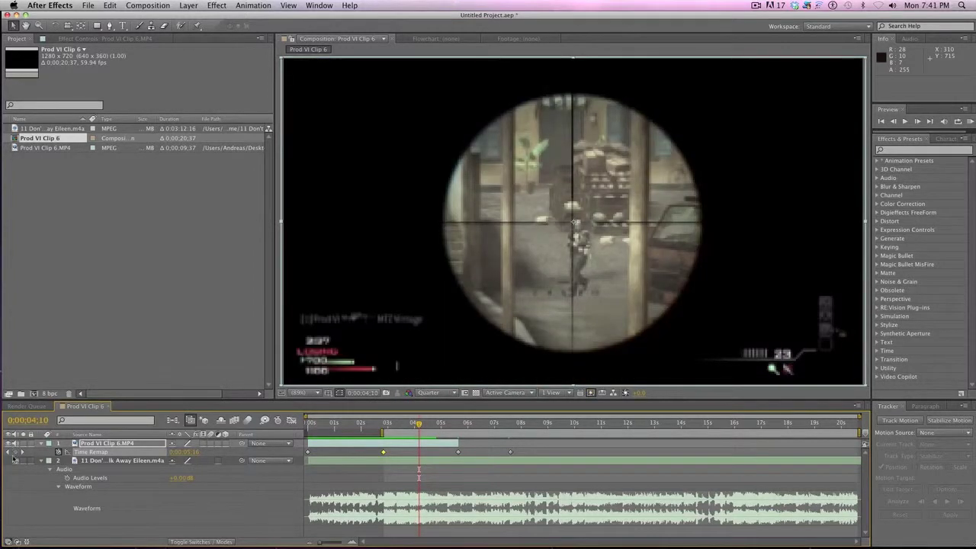
{"action": "left_click", "coordinate": [15, 451]}
Move the second shot's Time Remap keyframe to 0;00;03;19 and place another keyframe between the two shots at 0;00;03;02
{"action": "left_click", "coordinate": [395, 424]}
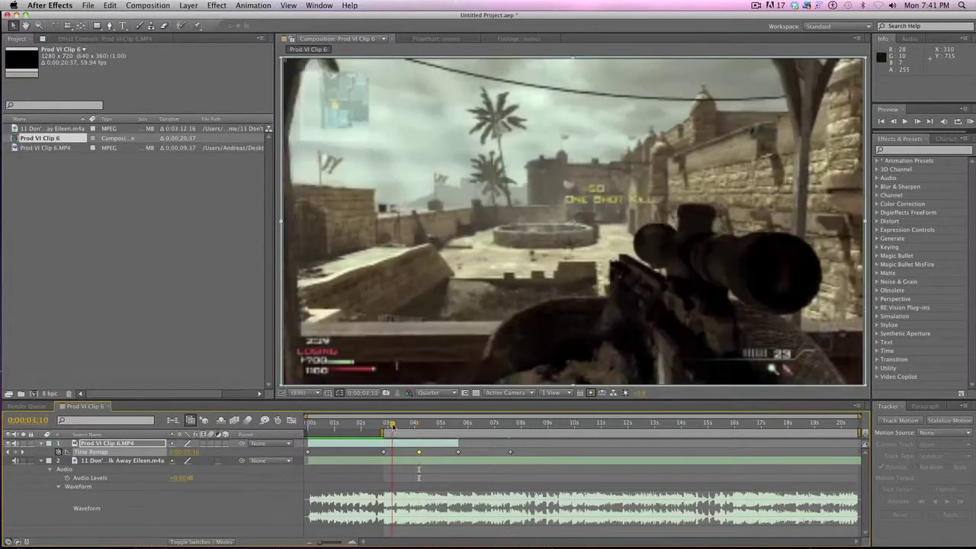
{"action": "mouse_move", "coordinate": [395, 424]}
{"action": "left_mouse_down"}
{"action": "mouse_move", "coordinate": [418, 453]}
{"action": "mouse_move", "coordinate": [395, 454]}
{"action": "mouse_move", "coordinate": [386, 424]}
{"action": "left_mouse_up"}
{"action": "left_click", "coordinate": [389, 424]}
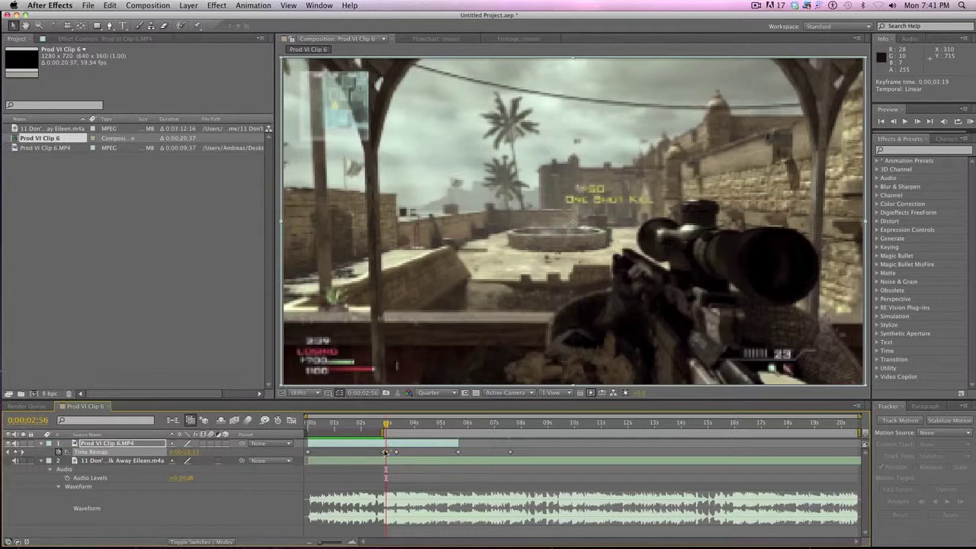
{"action": "mouse_move", "coordinate": [386, 454]}
{"action": "left_click_drag", "start_coordinate": [386, 455], "coordinate": [389, 454]}
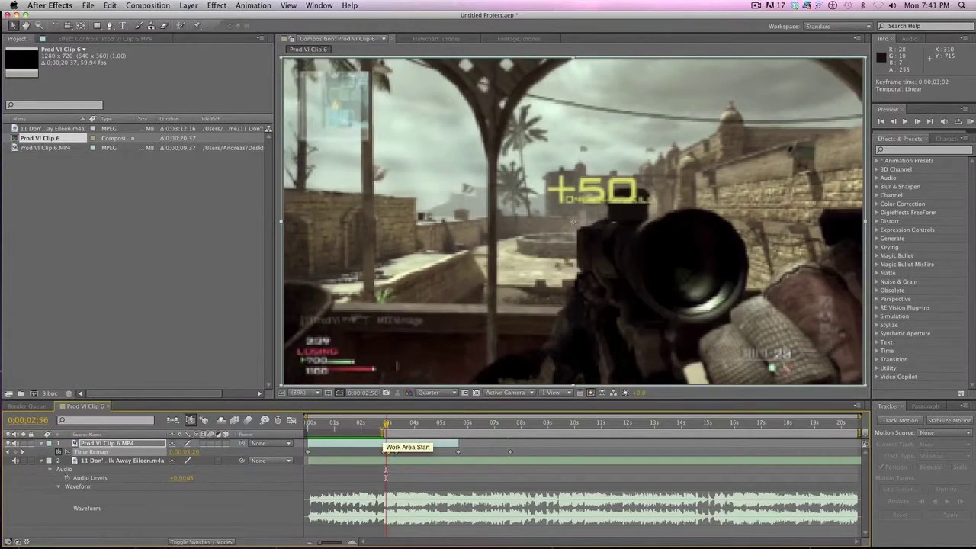
Extend the work area's start to shortly before the first kill's keyframe and RAM preview the retimed section
{"action": "left_click", "coordinate": [383, 433]}
{"action": "key", "text": "KP_0"}
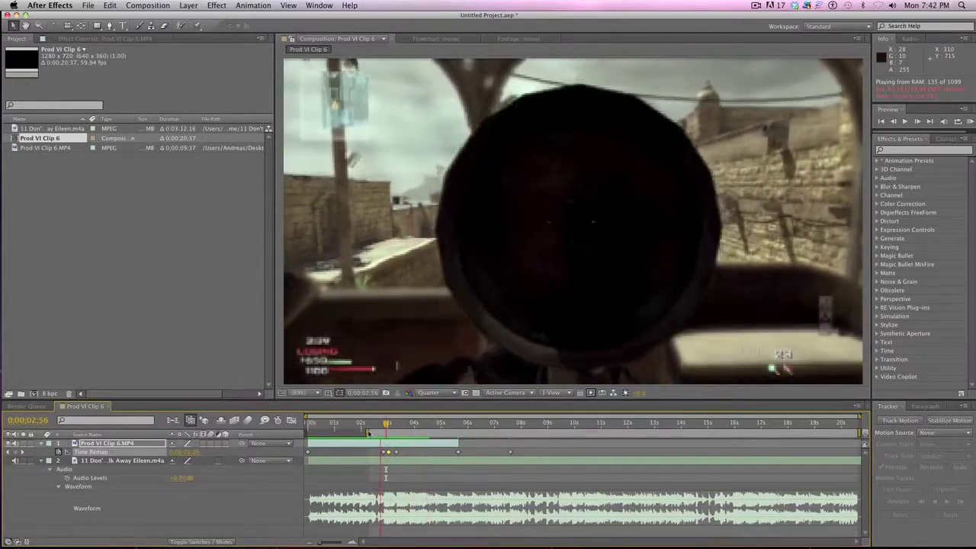
{"action": "key", "text": "space"}
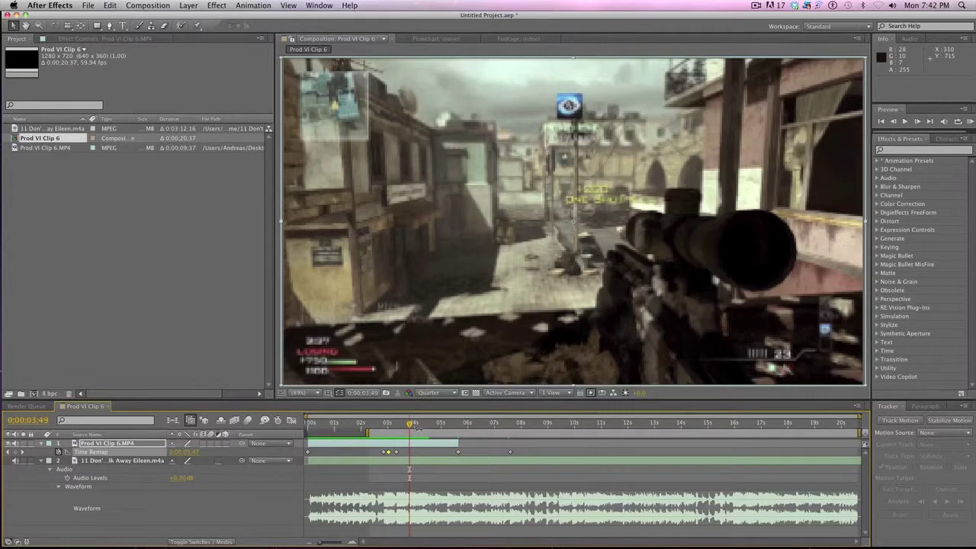
Preview up to the third scoped shot, add a Time Remap keyframe at 0;00;04;55 and move it to 0;00;03;50
{"action": "left_click_drag", "start_coordinate": [410, 424], "coordinate": [410, 424]}
{"action": "key", "text": "space"}
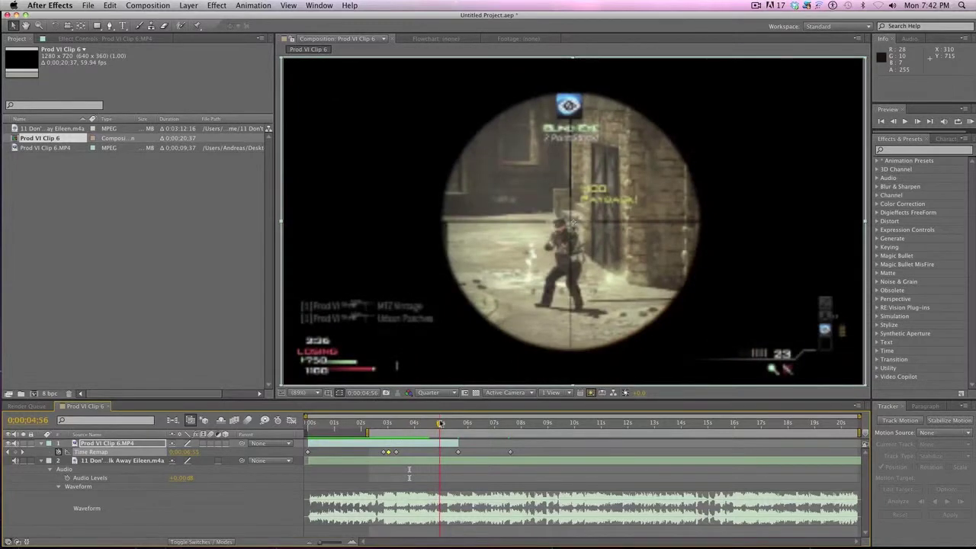
{"action": "key", "text": "space"}
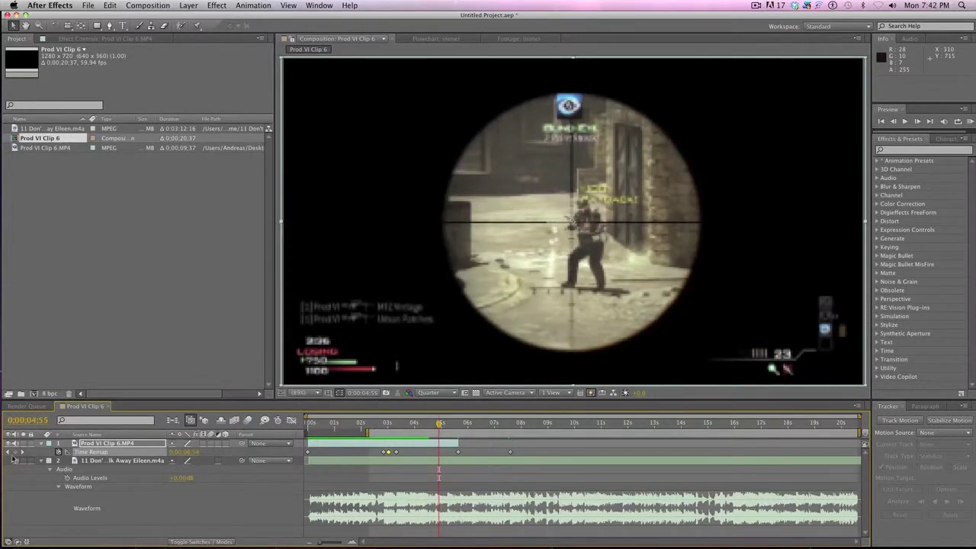
{"action": "left_click_drag", "start_coordinate": [416, 429], "coordinate": [410, 453]}
Add a Time Remap keyframe at 0;00;03;28 between the second and third shots and move it to 0;00;03;35
{"action": "left_click", "coordinate": [399, 423]}
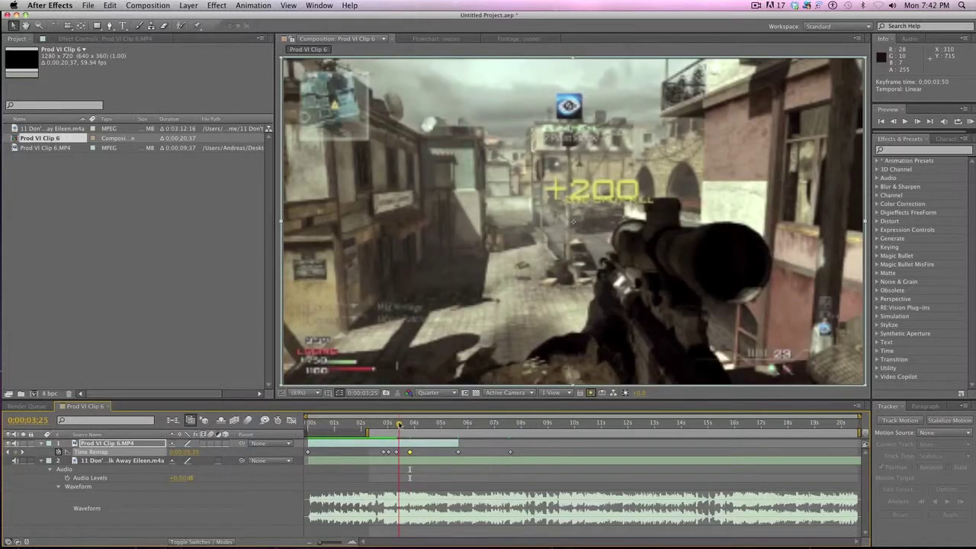
{"action": "key", "text": "Page_Down"}
{"action": "key", "text": "Page_Down"}
{"action": "key", "text": "Page_Down"}
{"action": "key", "text": "space"}
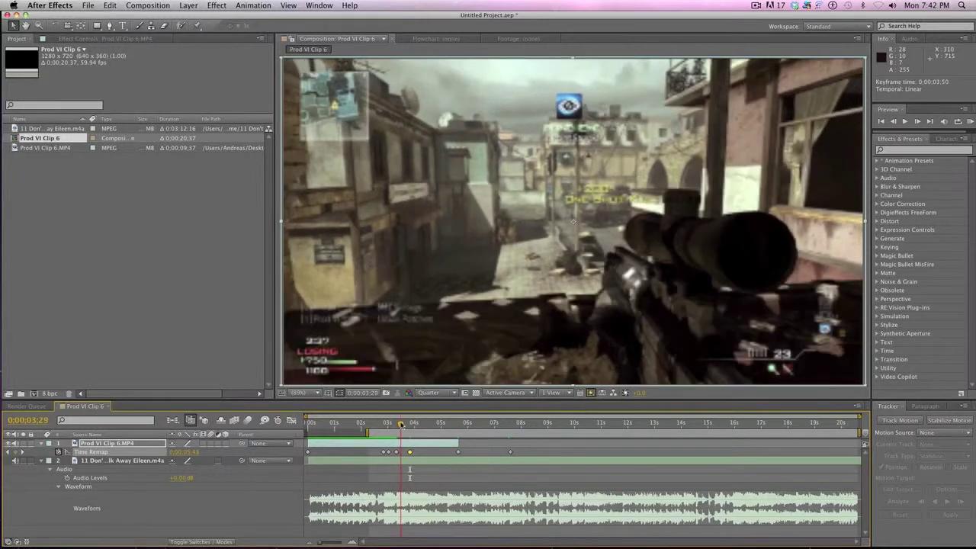
{"action": "key", "text": "space"}
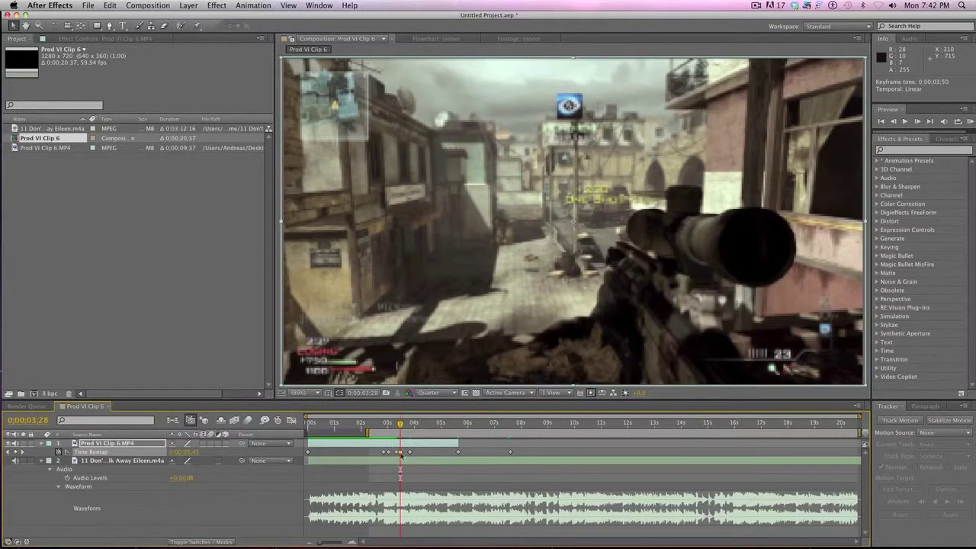
{"action": "left_click_drag", "start_coordinate": [399, 452], "coordinate": [403, 453]}
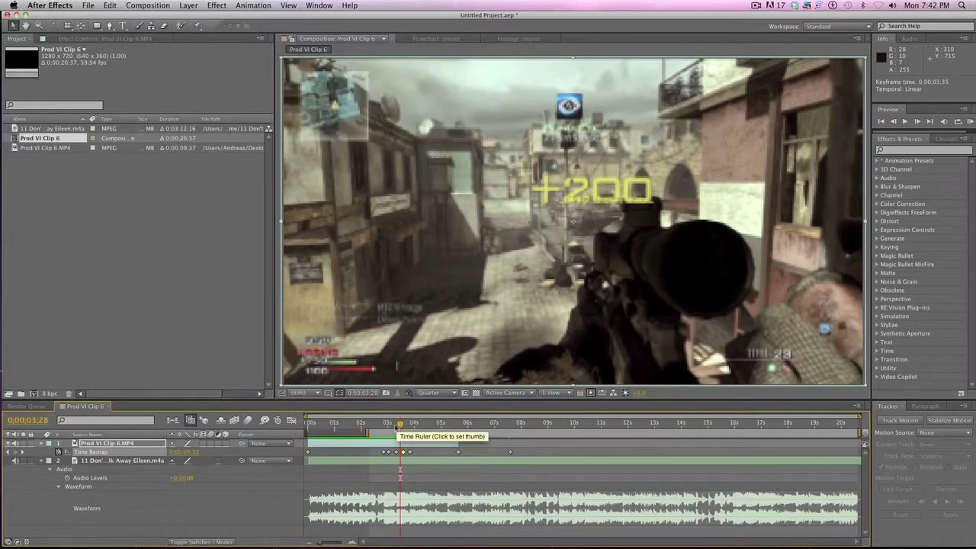
RAM preview the retimed clip with the music to check the shots against the beats
{"action": "key", "text": "space"}
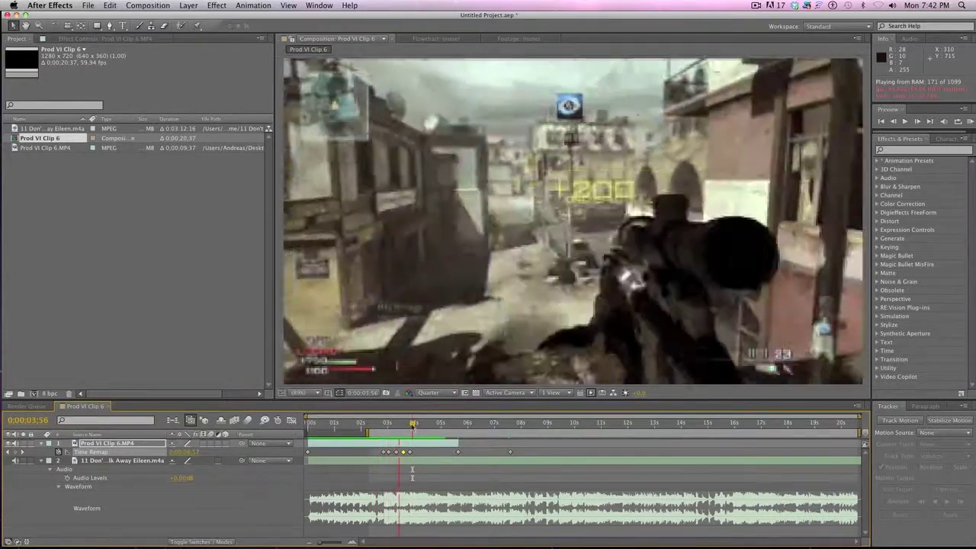
{"action": "key", "text": "space"}
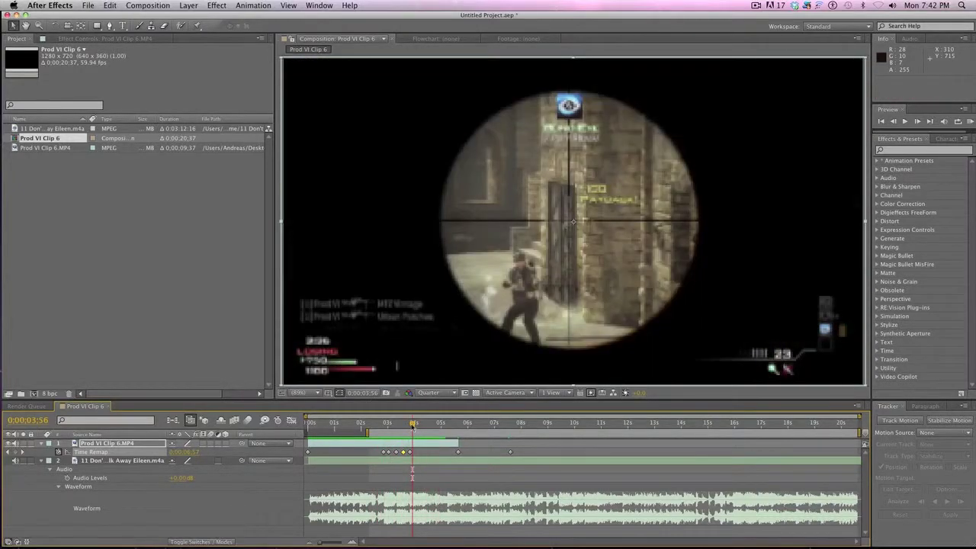
{"action": "key", "text": "KP_0"}
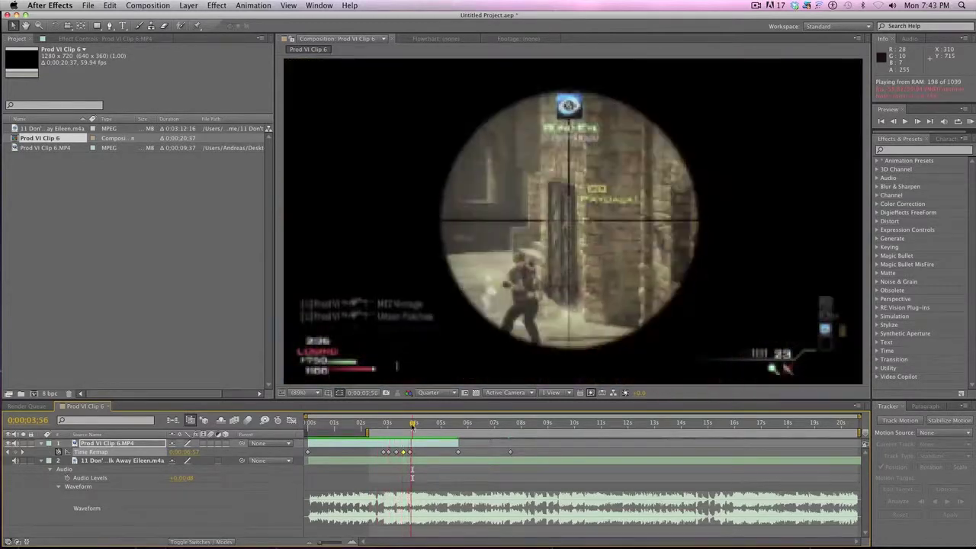
{"action": "key", "text": "space"}
{"action": "key", "text": "KP_0"}
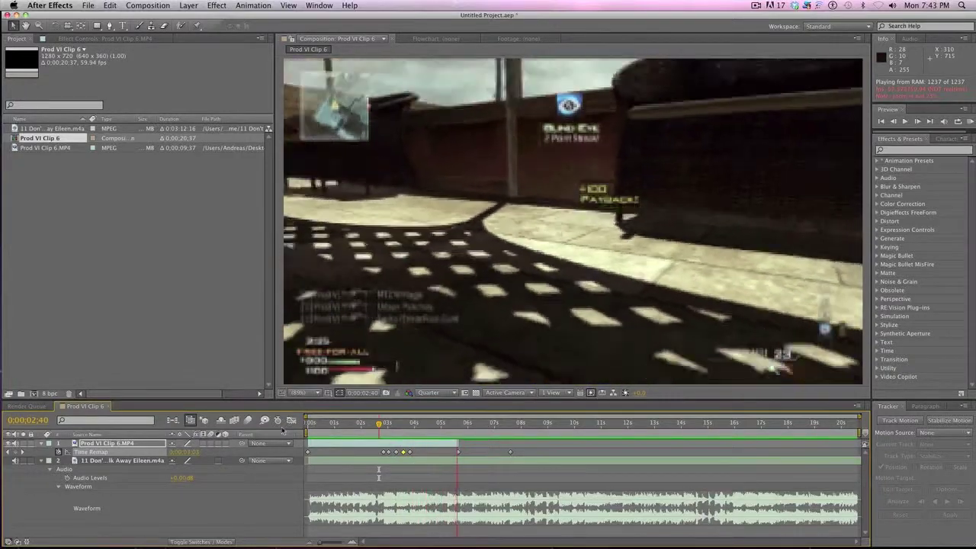
{"action": "key", "text": "space"}
Move the clip's closing Time Remap keyframe, extend the layer's end to 0;00;07;27, and RAM preview the ending
{"action": "mouse_move", "coordinate": [441, 424]}
{"action": "left_mouse_down"}
{"action": "mouse_move", "coordinate": [417, 423]}
{"action": "mouse_move", "coordinate": [431, 423]}
{"action": "left_mouse_up"}
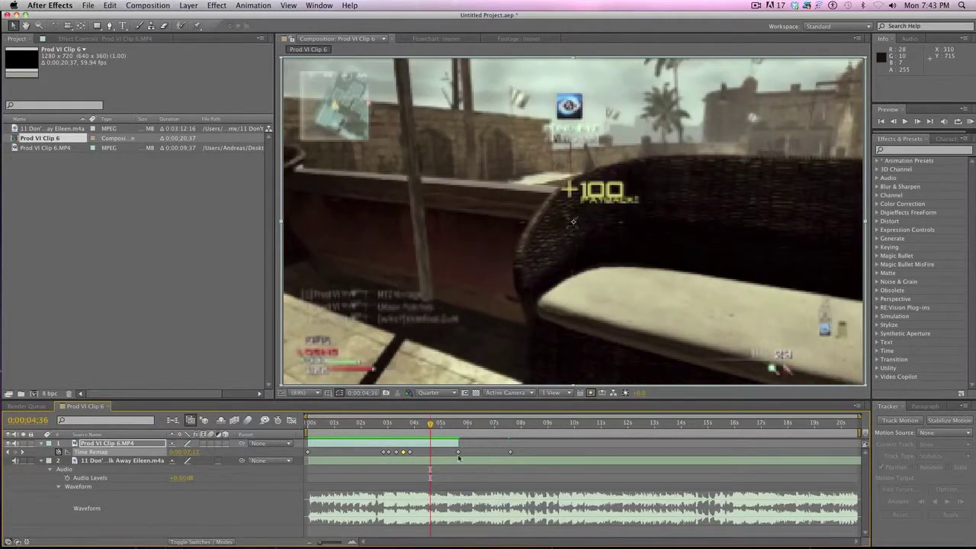
{"action": "left_click_drag", "start_coordinate": [459, 454], "coordinate": [490, 443]}
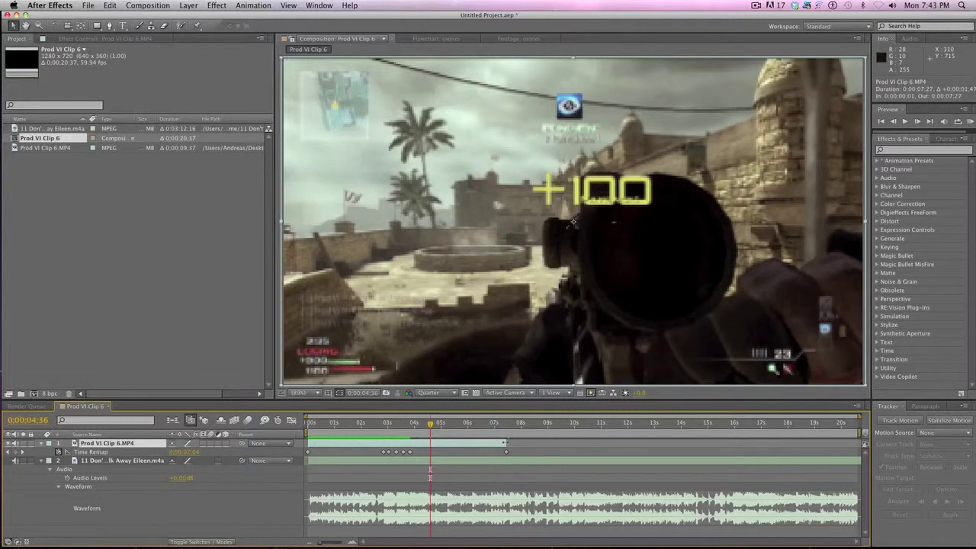
{"action": "key", "text": "KP_0"}
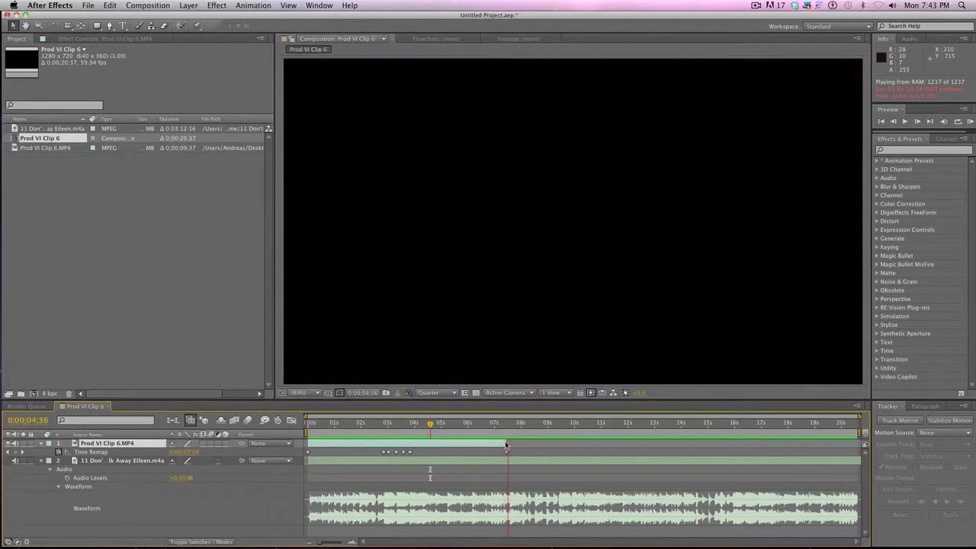
{"action": "left_click", "coordinate": [506, 446]}
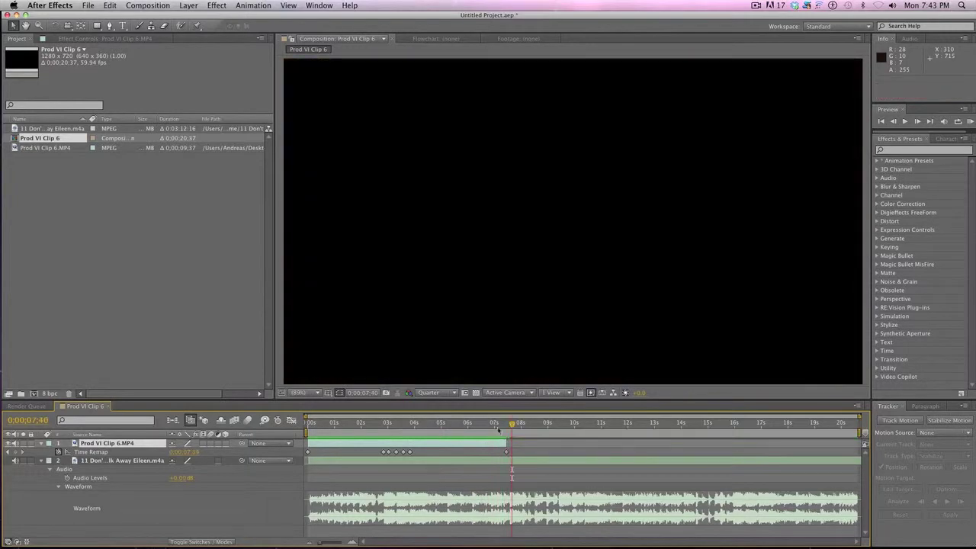
Return to 0;00;03;02 and create a new 1280 x 720 px black solid layer above the clip
{"action": "left_click_drag", "start_coordinate": [512, 429], "coordinate": [395, 453]}
{"action": "left_click", "coordinate": [145, 5]}
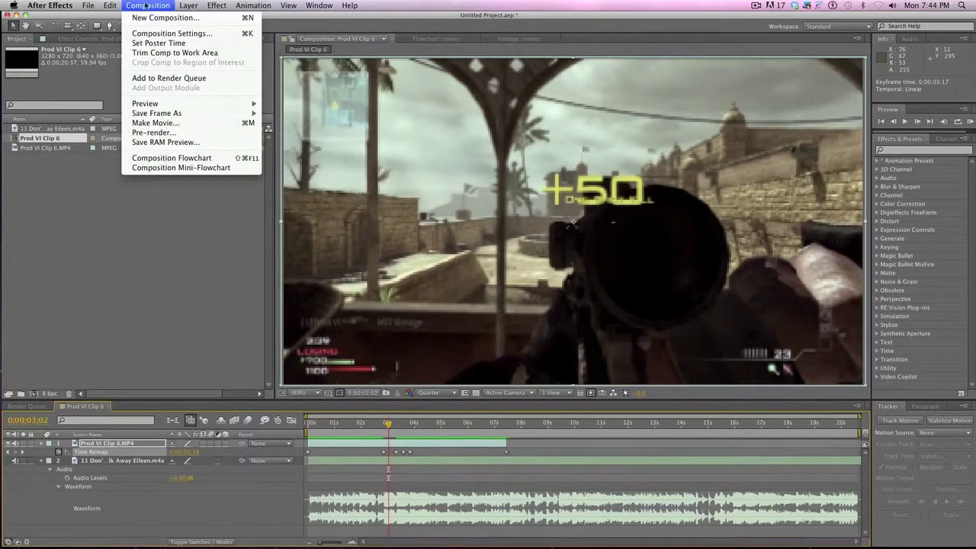
{"action": "left_click", "coordinate": [352, 17]}
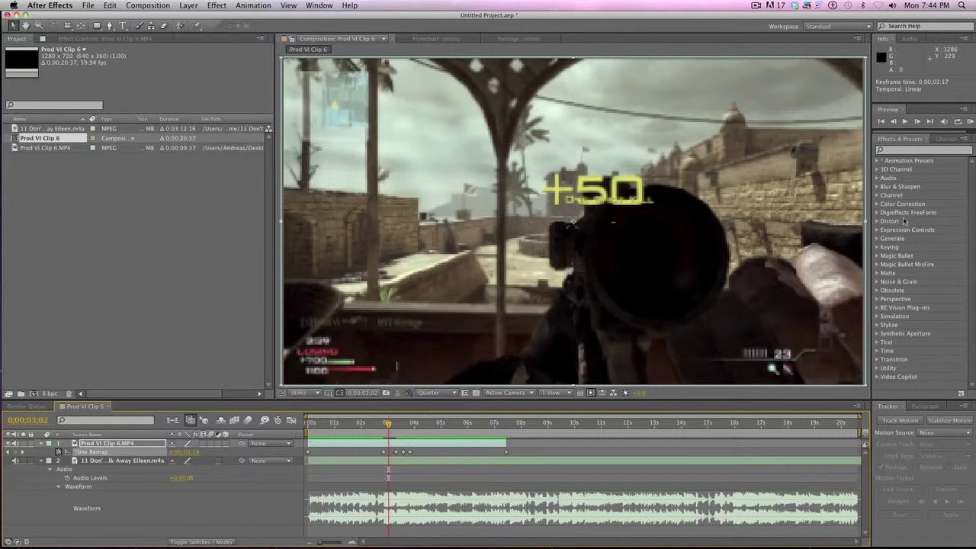
{"action": "left_click", "coordinate": [147, 6]}
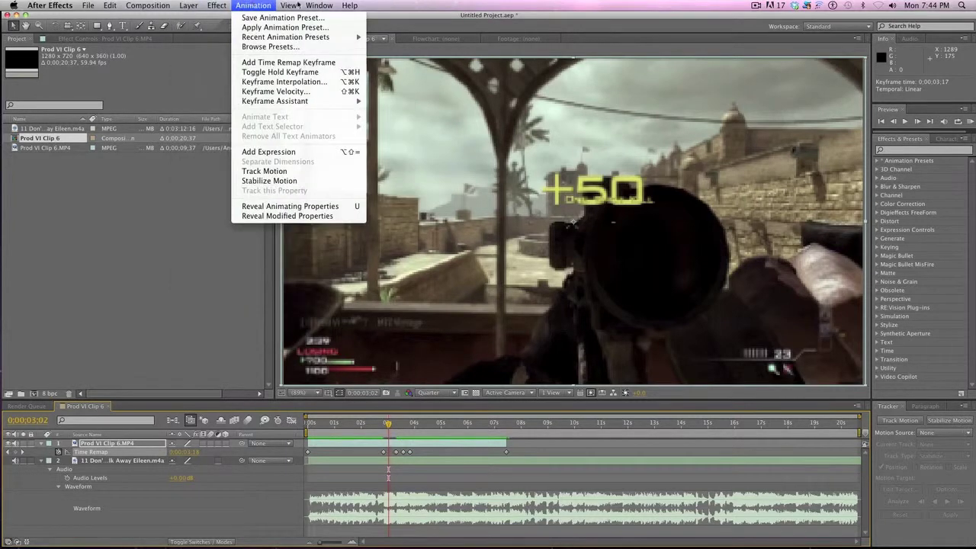
{"action": "mouse_move", "coordinate": [188, 5]}
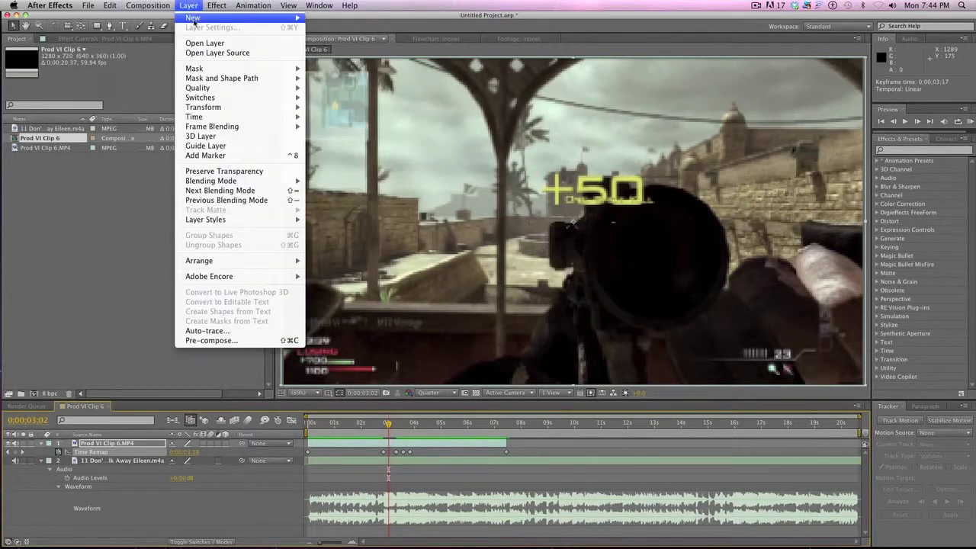
{"action": "left_click", "coordinate": [328, 28]}
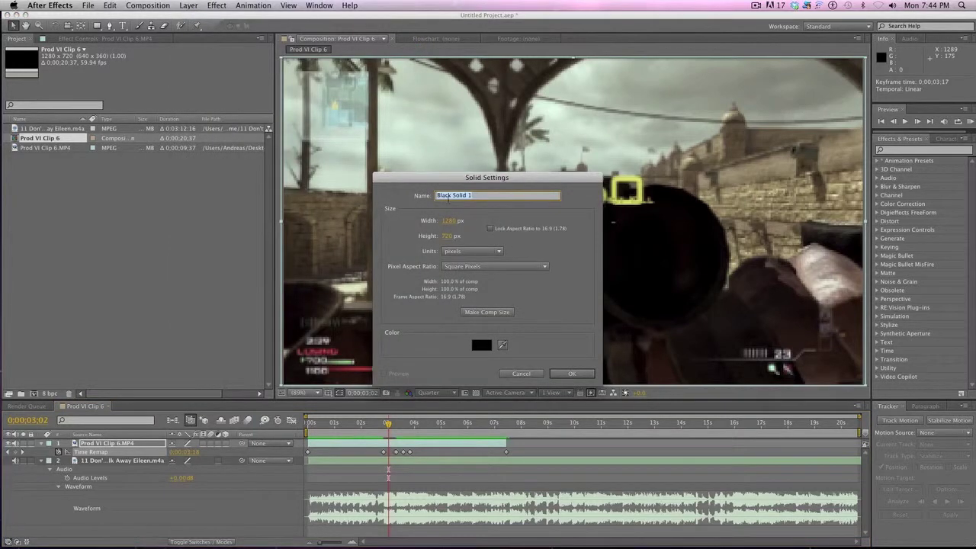
{"action": "left_click", "coordinate": [572, 375]}
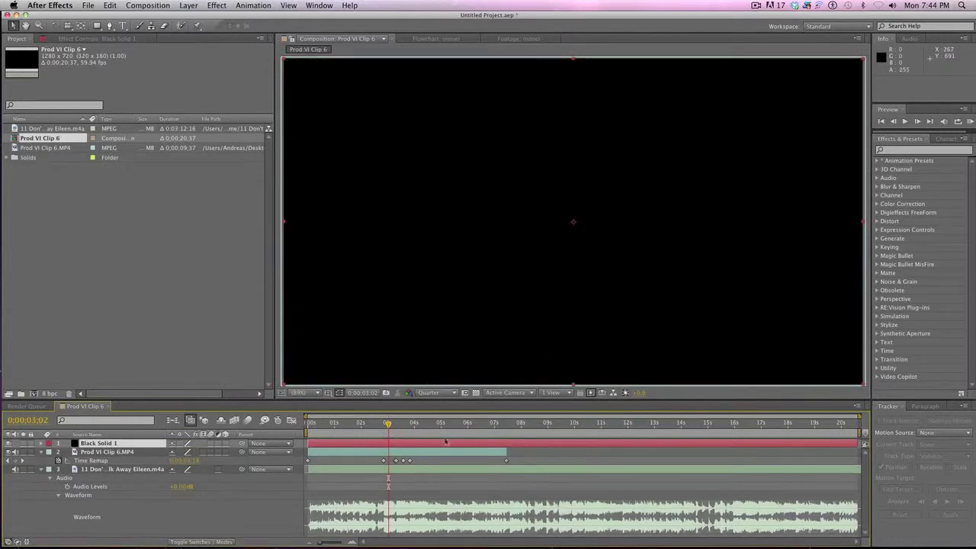
Split the black solid at 0;00;04;13 and delete the part after the split
{"action": "left_click_drag", "start_coordinate": [387, 424], "coordinate": [419, 424]}
{"action": "key", "text": "super+shift+d"}
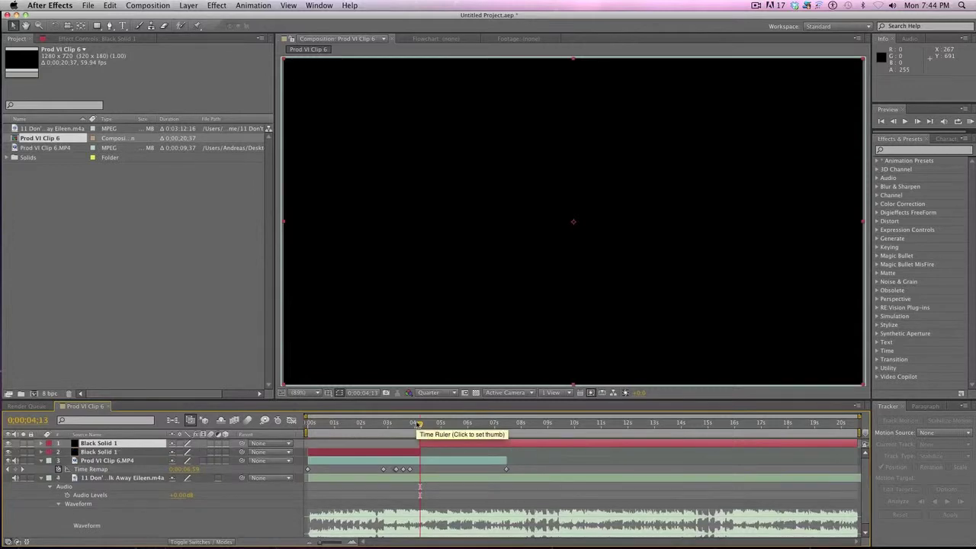
{"action": "key", "text": "Delete"}
Split all layers at 0;00;03;06 and delete the black solid's part before the split
{"action": "left_click_drag", "start_coordinate": [334, 423], "coordinate": [390, 424]}
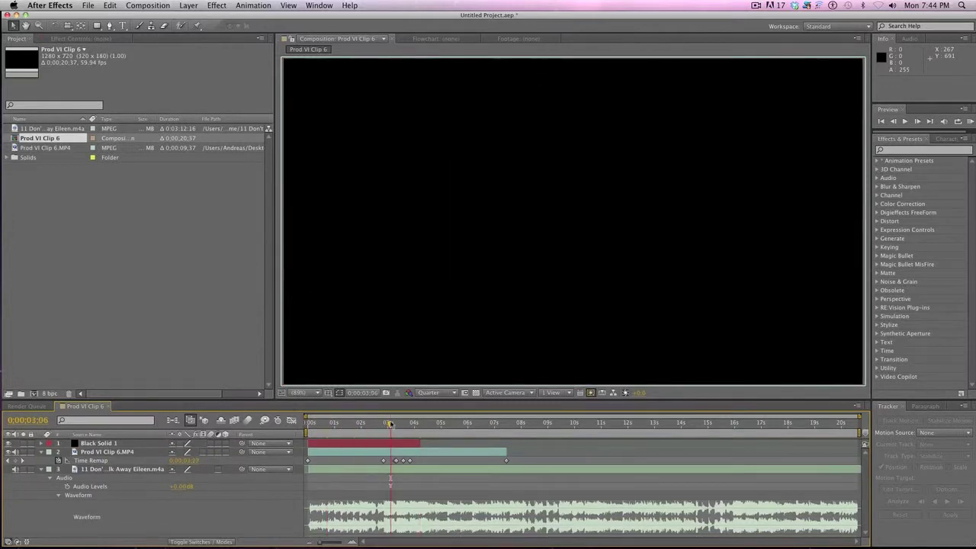
{"action": "key", "text": "super+shift+d"}
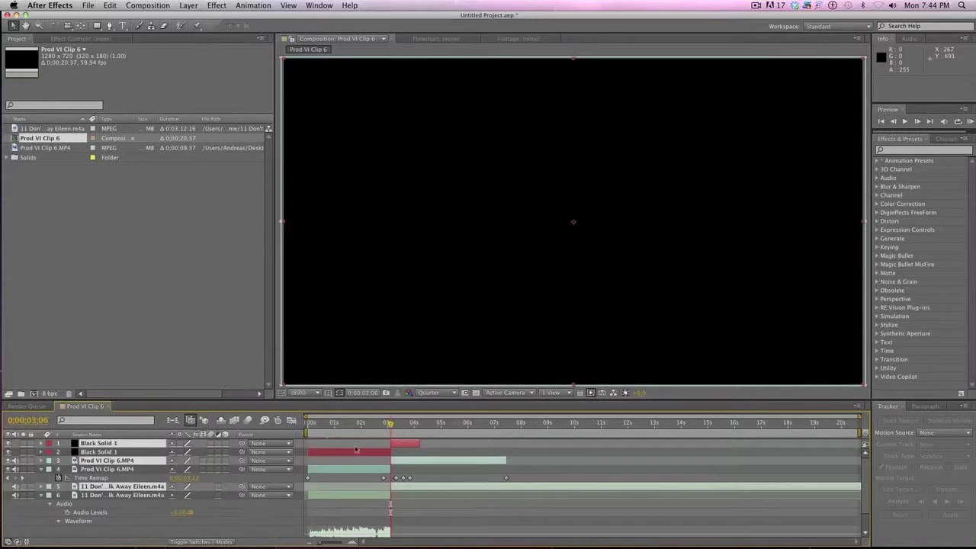
{"action": "left_click", "coordinate": [124, 453]}
{"action": "key", "text": "Delete"}
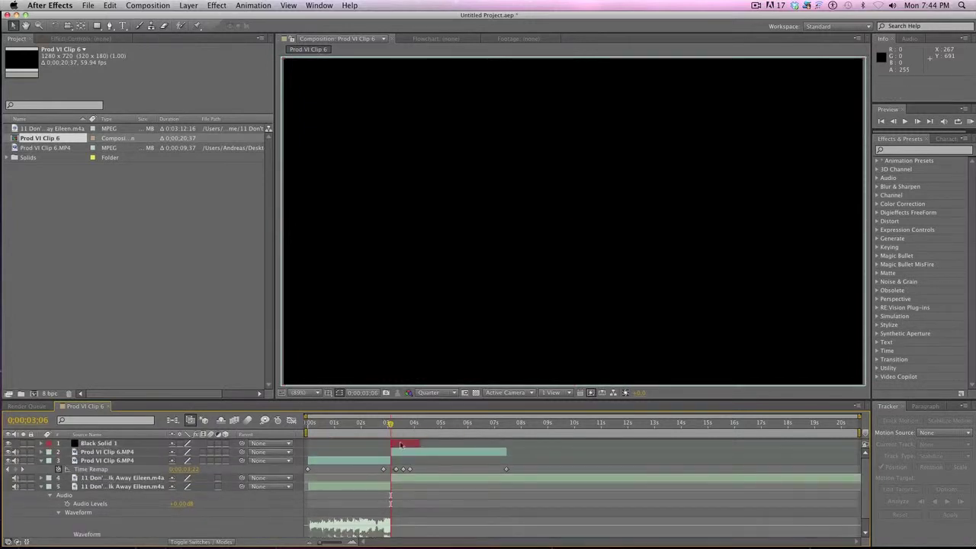
Shift the shortened black solid over the first scoped shot at 0;00;02;51 so that it starts at 0;00;02;36
{"action": "left_click_drag", "start_coordinate": [401, 444], "coordinate": [397, 445]}
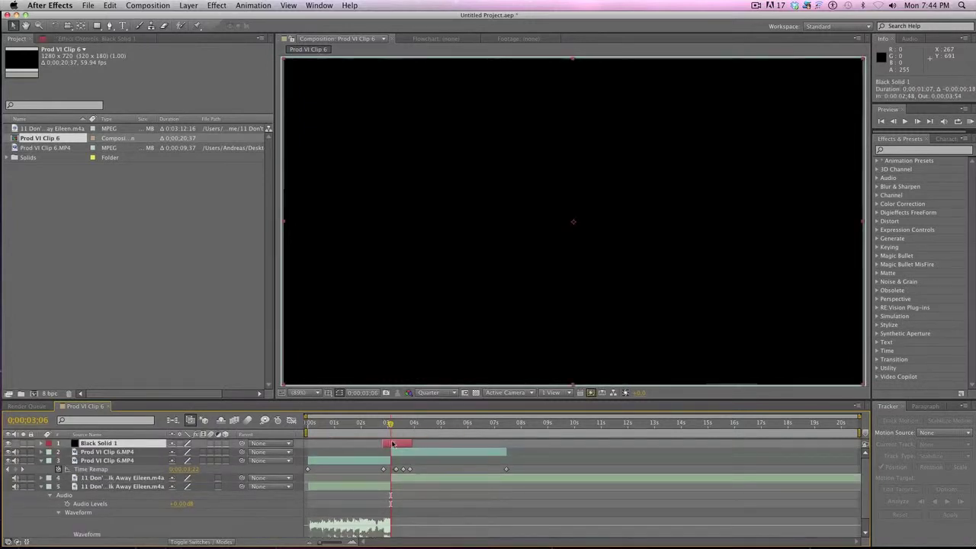
{"action": "left_click_drag", "start_coordinate": [393, 444], "coordinate": [402, 444]}
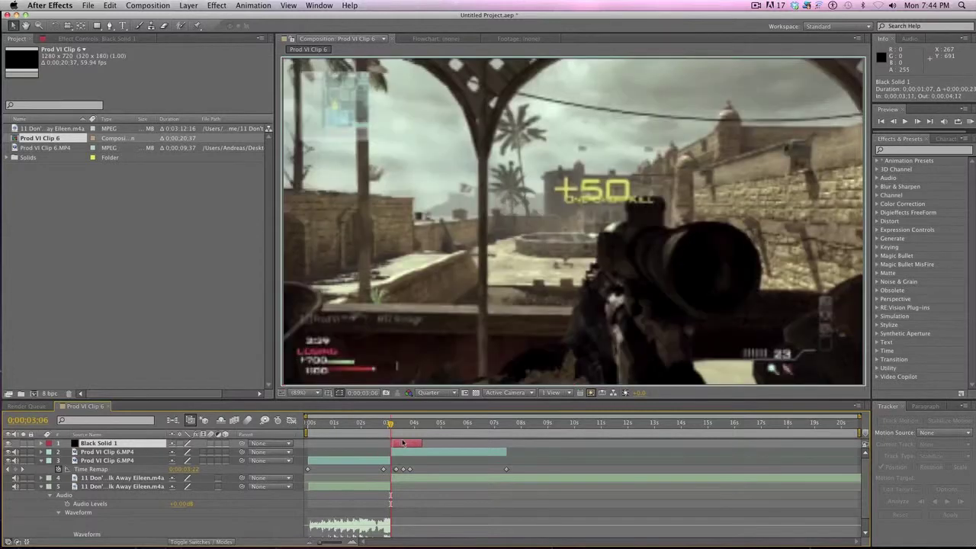
{"action": "left_click_drag", "start_coordinate": [390, 477], "coordinate": [386, 477]}
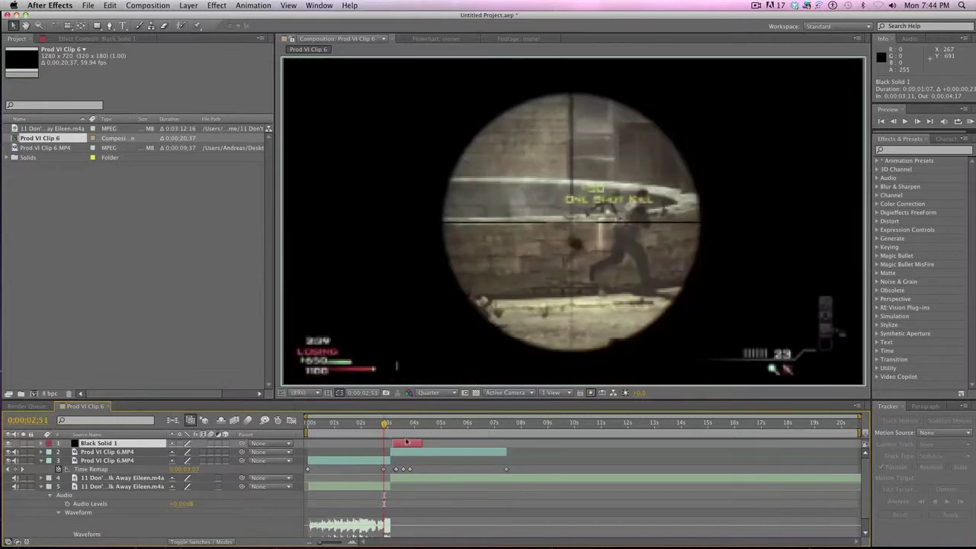
{"action": "left_click_drag", "start_coordinate": [408, 444], "coordinate": [394, 444]}
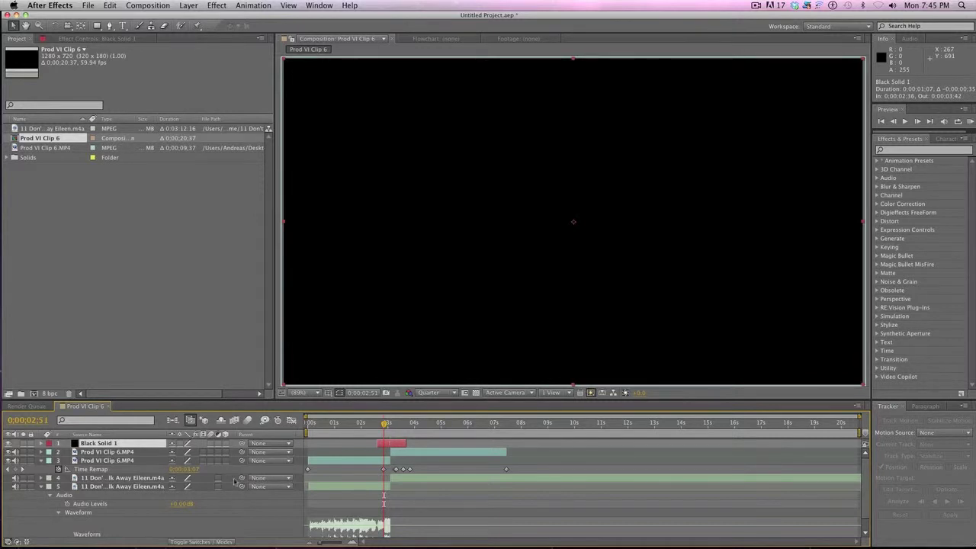
Hide the black solid to reveal the scope view and activate the Pen tool for masking it
{"action": "left_click", "coordinate": [9, 443]}
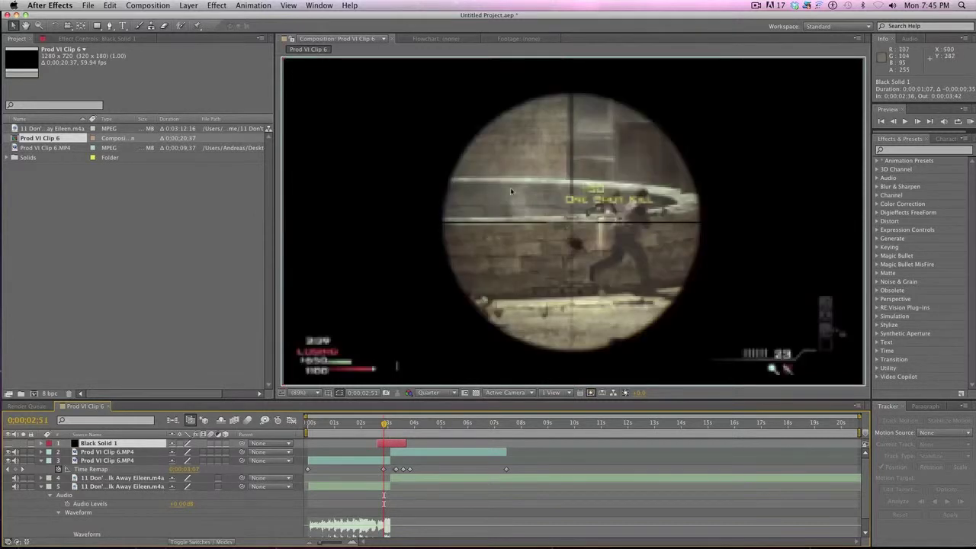
{"action": "left_click", "coordinate": [183, 5]}
{"action": "left_click", "coordinate": [152, 27]}
{"action": "left_click", "coordinate": [107, 26]}
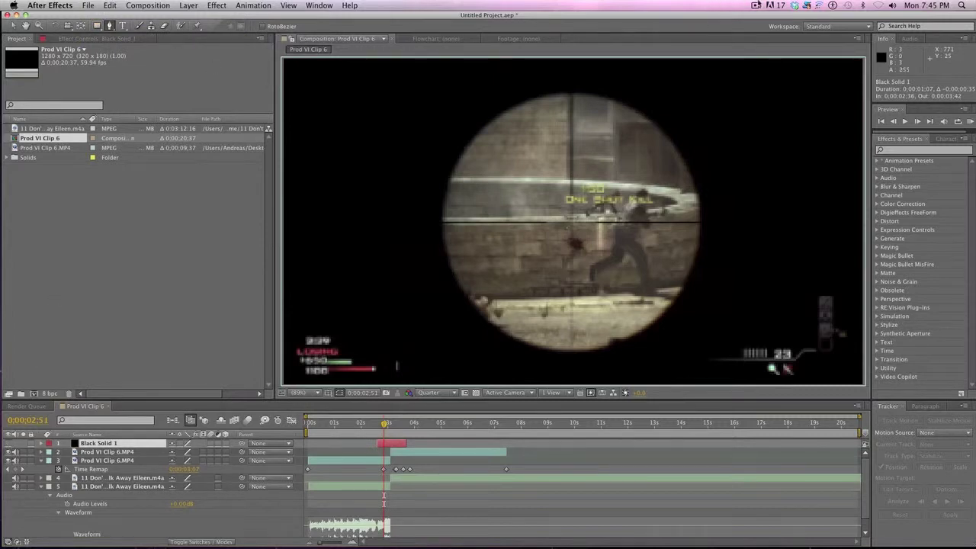
{"action": "left_click", "coordinate": [757, 6]}
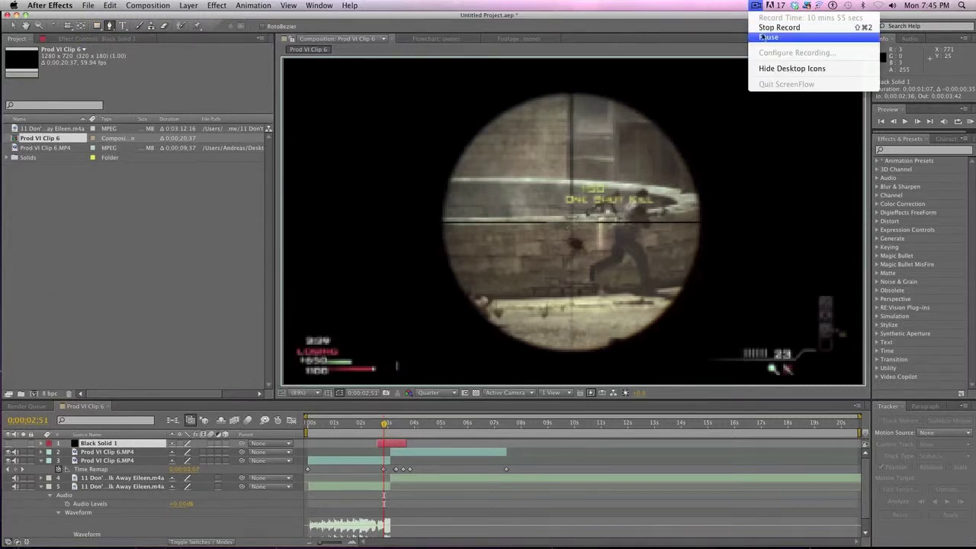
{"action": "left_click", "coordinate": [762, 36]}
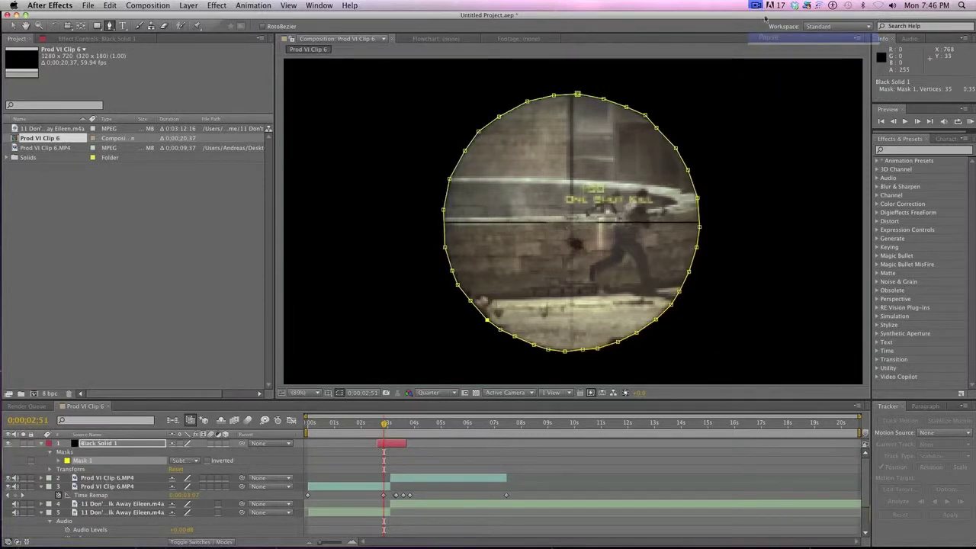
Choose Subtract as the mode of the black solid's scope mask and collapse the solid's properties
{"action": "left_click", "coordinate": [190, 461]}
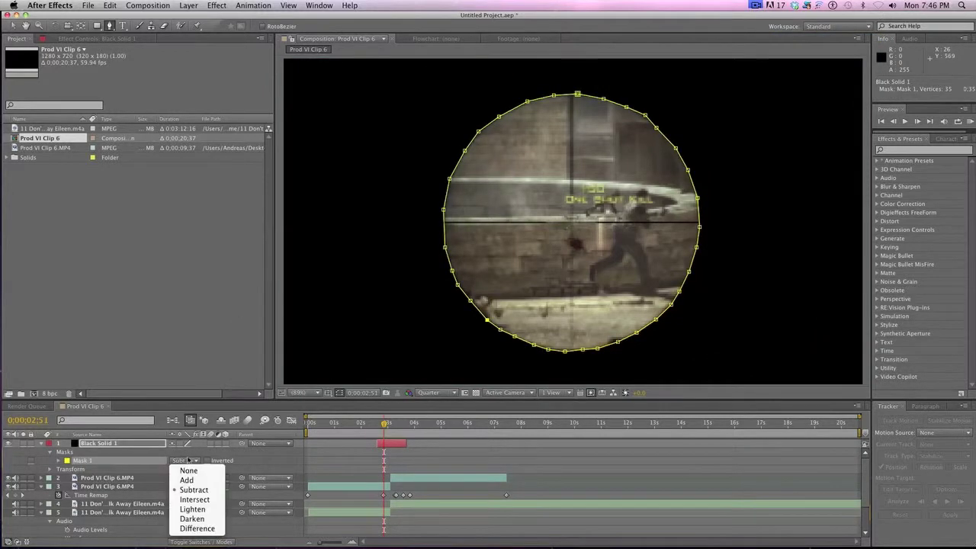
{"action": "left_click", "coordinate": [201, 491]}
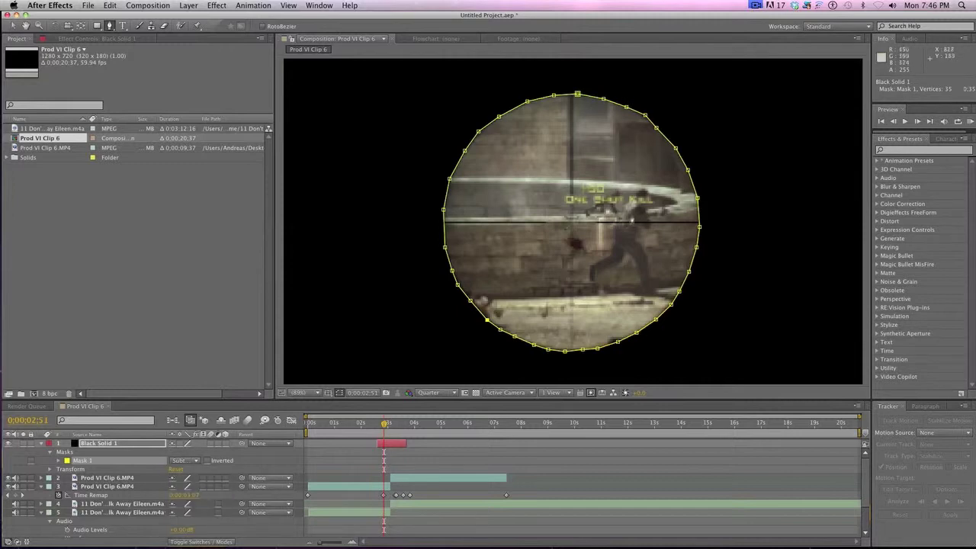
{"action": "left_click", "coordinate": [41, 444]}
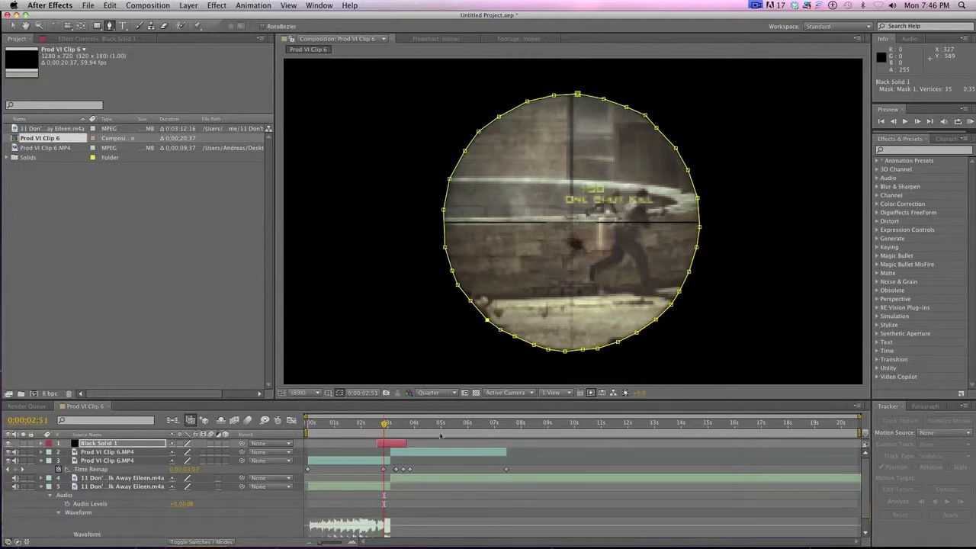
Trim the black solid so that it runs only from 0;00;03;04 to 0;00;03;18
{"action": "mouse_move", "coordinate": [383, 426]}
{"action": "left_mouse_down"}
{"action": "mouse_move", "coordinate": [366, 425]}
{"action": "mouse_move", "coordinate": [395, 424]}
{"action": "left_mouse_up"}
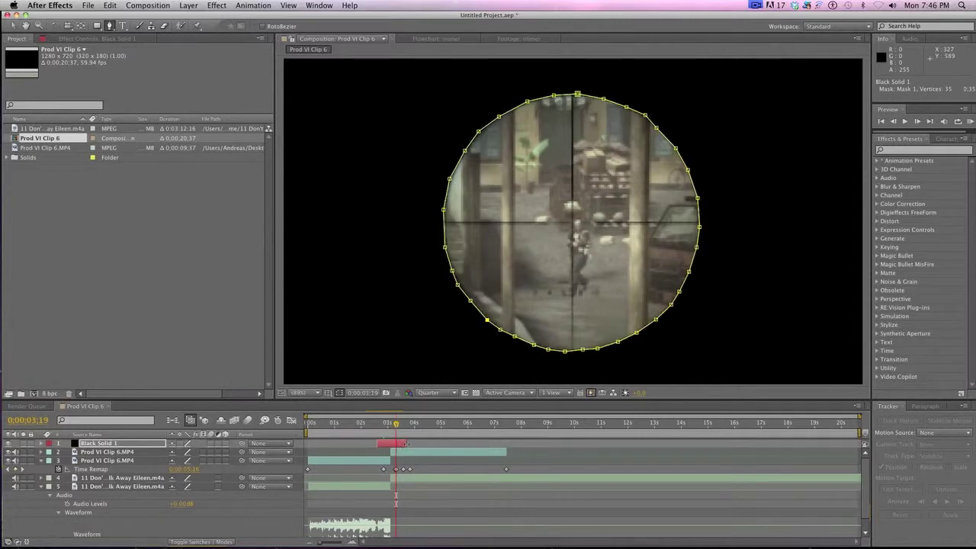
{"action": "left_click", "coordinate": [403, 444]}
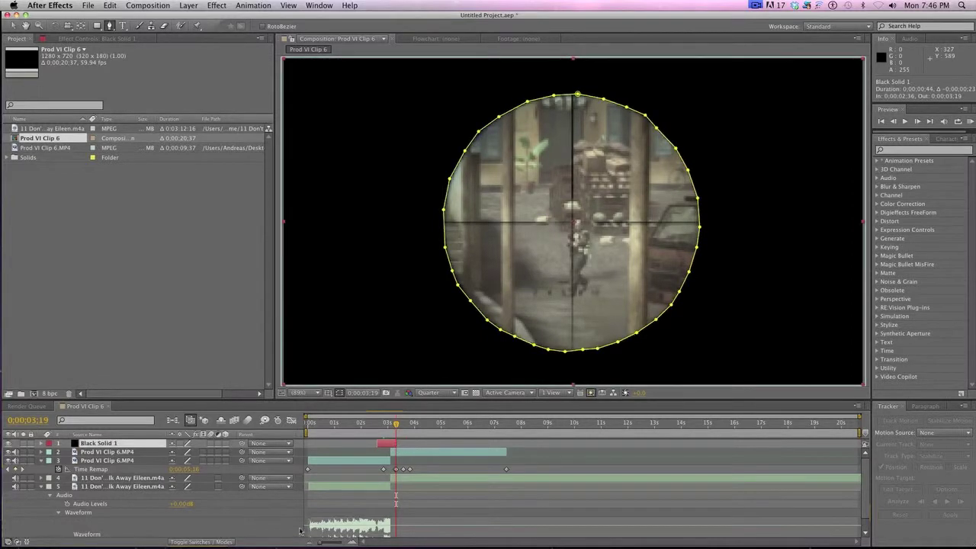
{"action": "left_click_drag", "start_coordinate": [320, 542], "coordinate": [341, 541]}
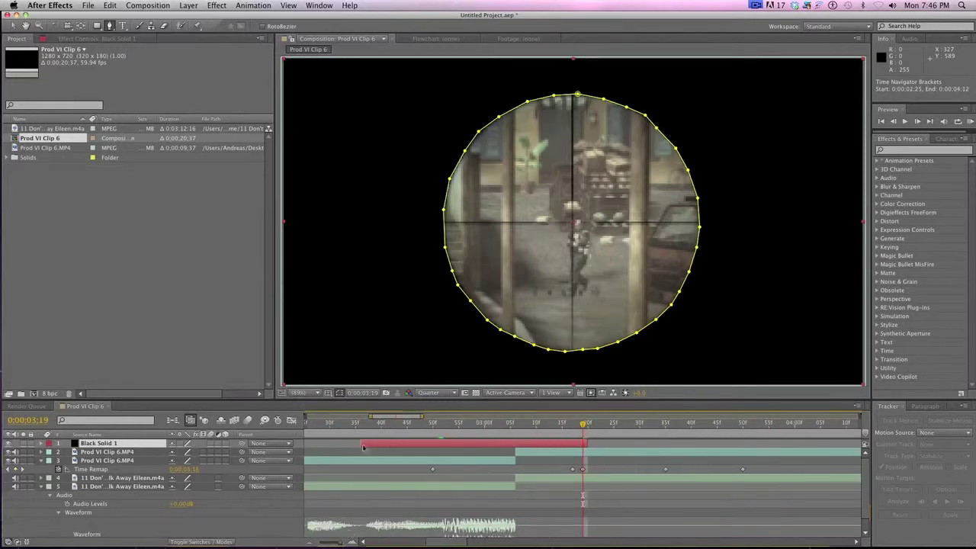
{"action": "left_click_drag", "start_coordinate": [361, 444], "coordinate": [522, 448]}
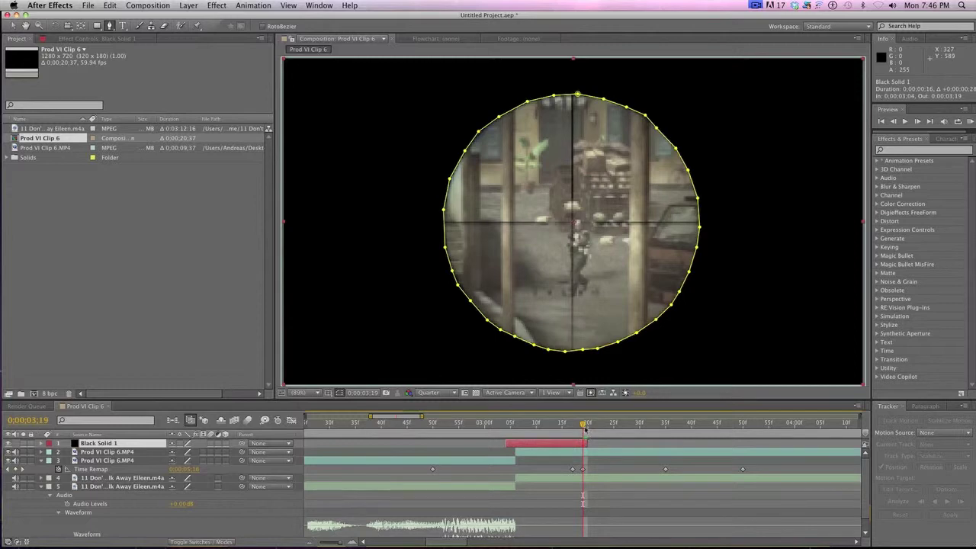
{"action": "left_click_drag", "start_coordinate": [587, 443], "coordinate": [584, 443]}
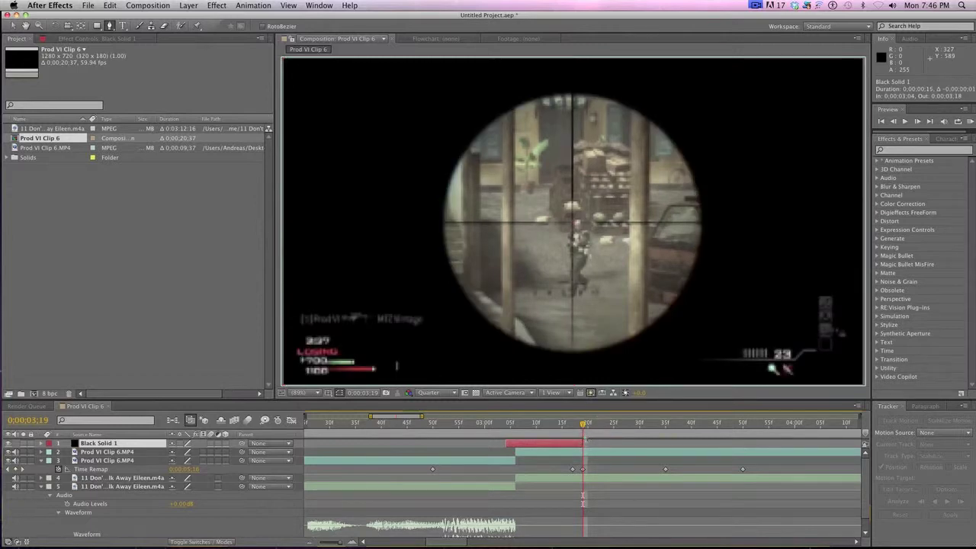
Add a Scale keyframe to the black solid at its last frame, 0;00;03;18
{"action": "mouse_move", "coordinate": [584, 425]}
{"action": "left_mouse_down"}
{"action": "mouse_move", "coordinate": [495, 424]}
{"action": "mouse_move", "coordinate": [583, 424]}
{"action": "left_mouse_up"}
{"action": "left_click", "coordinate": [893, 120]}
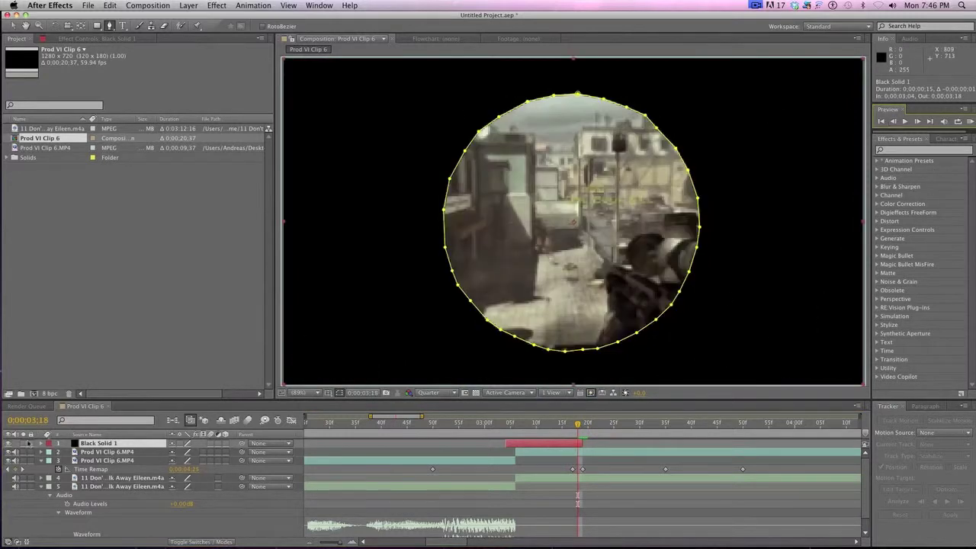
{"action": "left_click", "coordinate": [36, 446]}
{"action": "left_click", "coordinate": [41, 443]}
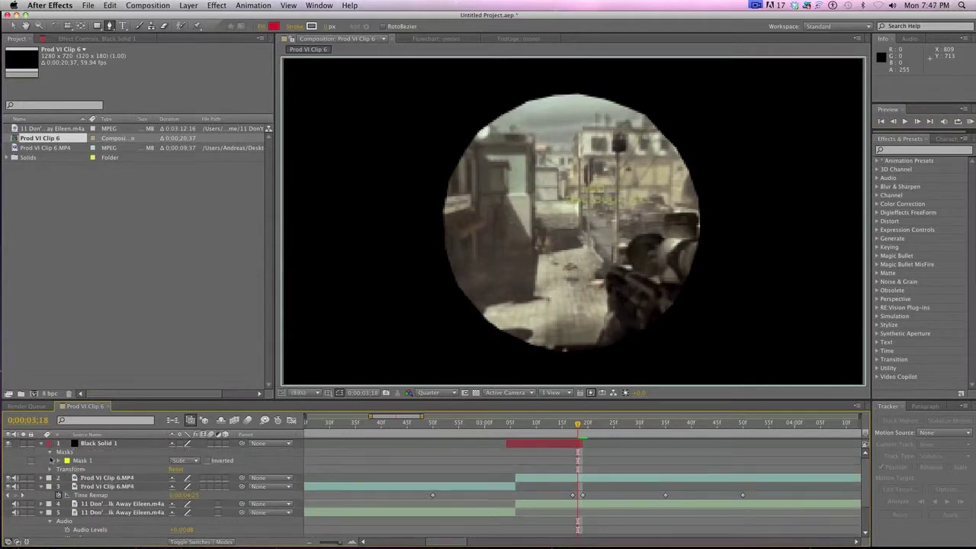
{"action": "left_click", "coordinate": [51, 453]}
{"action": "left_click", "coordinate": [50, 460]}
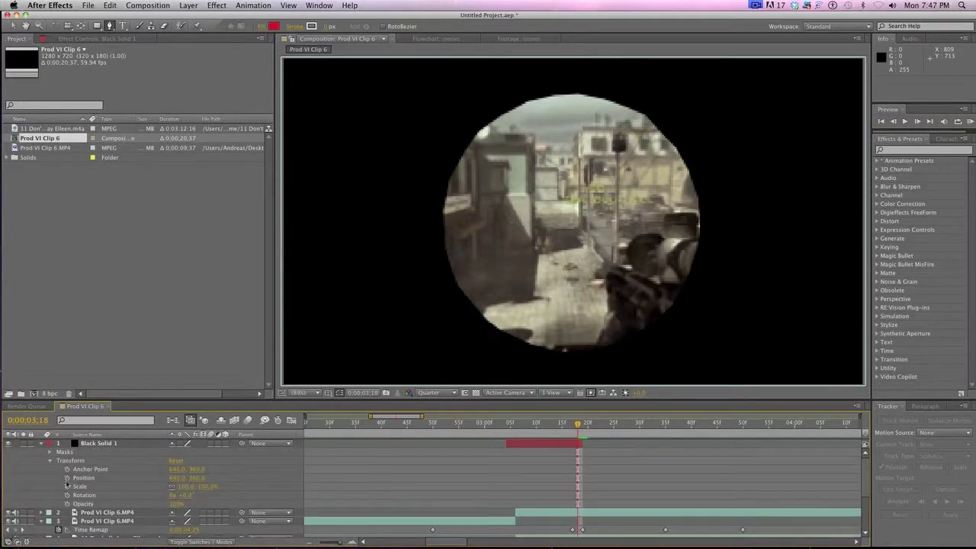
{"action": "left_click", "coordinate": [67, 486]}
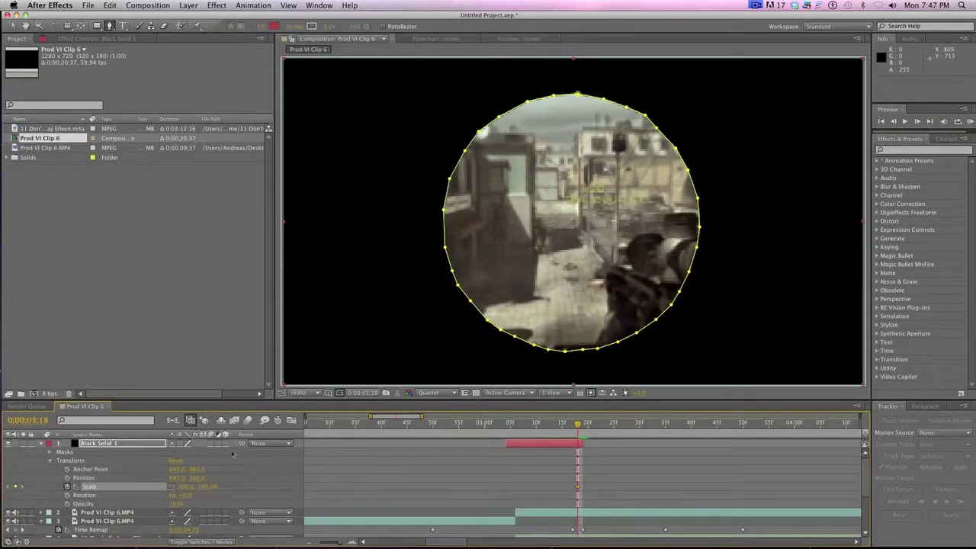
Keyframe an enlarged Scale for the black solid at 0;00;03;04 and check how its opening shrinks onto the scope
{"action": "left_click", "coordinate": [512, 423]}
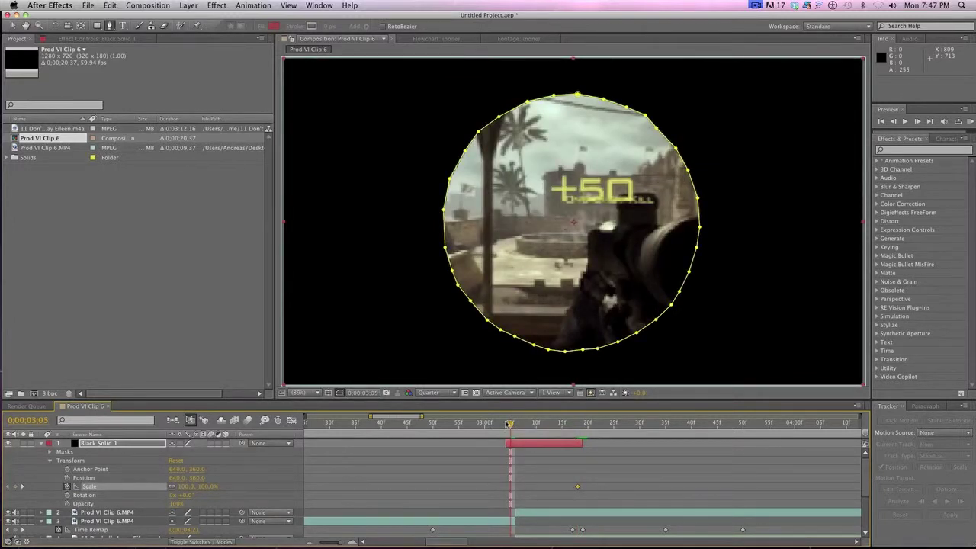
{"action": "key", "text": "Page_Up"}
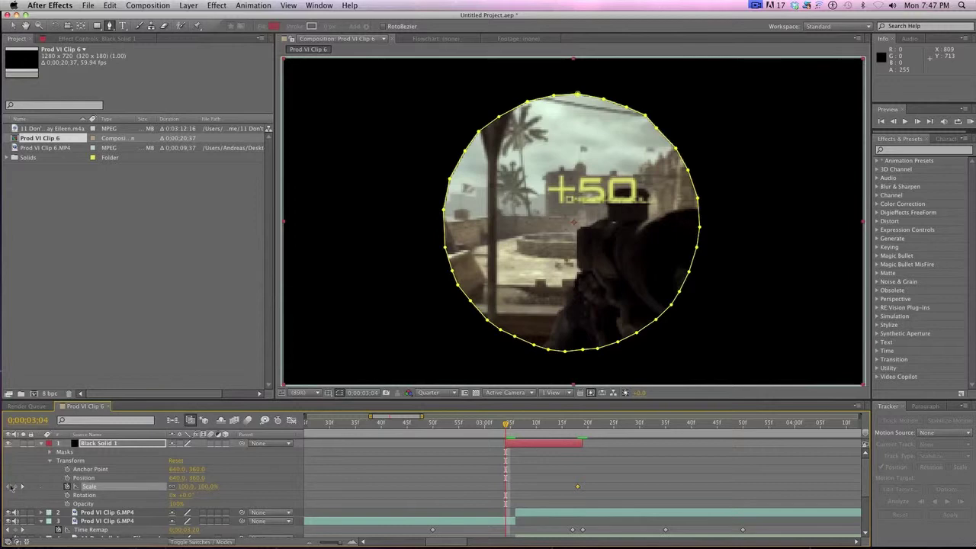
{"action": "left_click", "coordinate": [40, 521]}
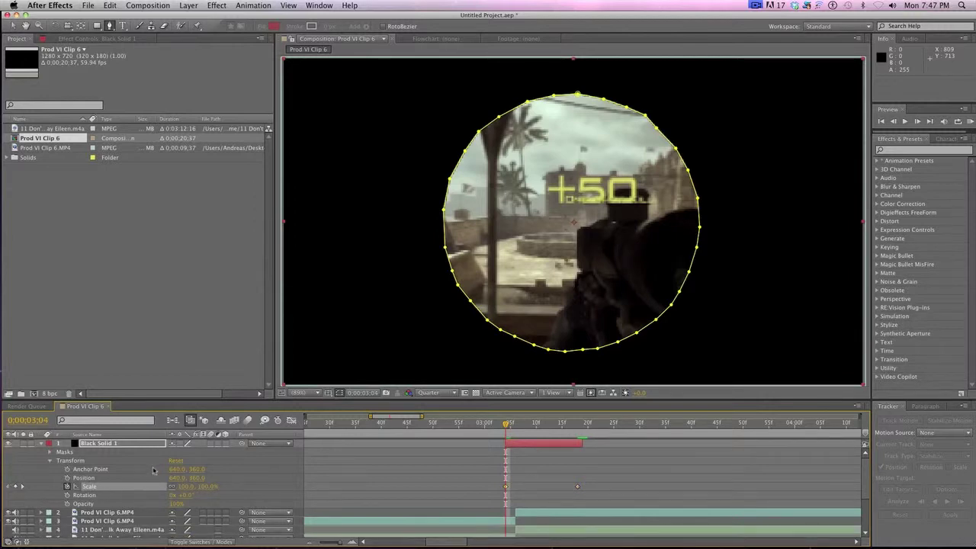
{"action": "left_click_drag", "start_coordinate": [190, 492], "coordinate": [343, 474]}
{"action": "key", "text": "space"}
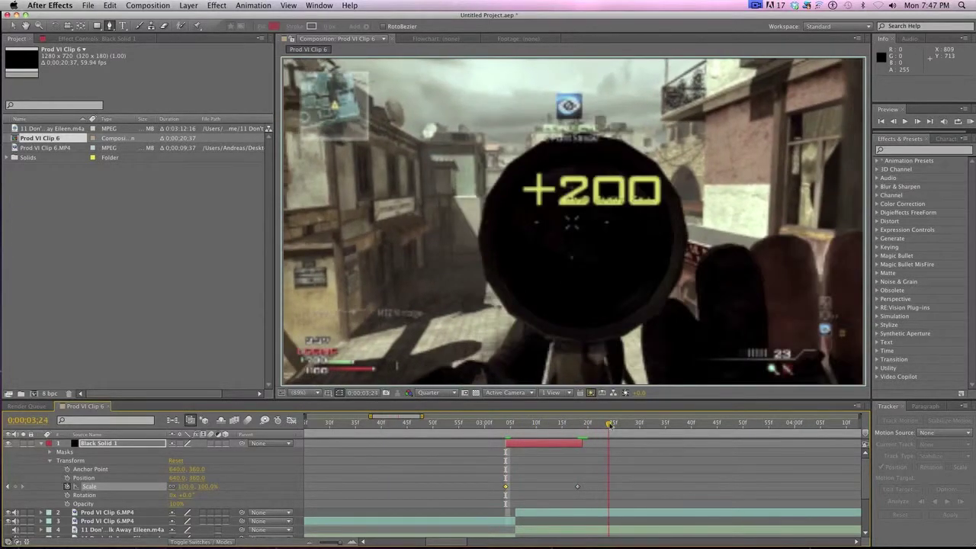
{"action": "left_click_drag", "start_coordinate": [610, 425], "coordinate": [558, 424]}
Collapse the layer properties, preview the whole composition and examine the black solid's scaling frame by frame up to 0;00;03;10
{"action": "left_click", "coordinate": [41, 443]}
{"action": "left_click", "coordinate": [41, 477]}
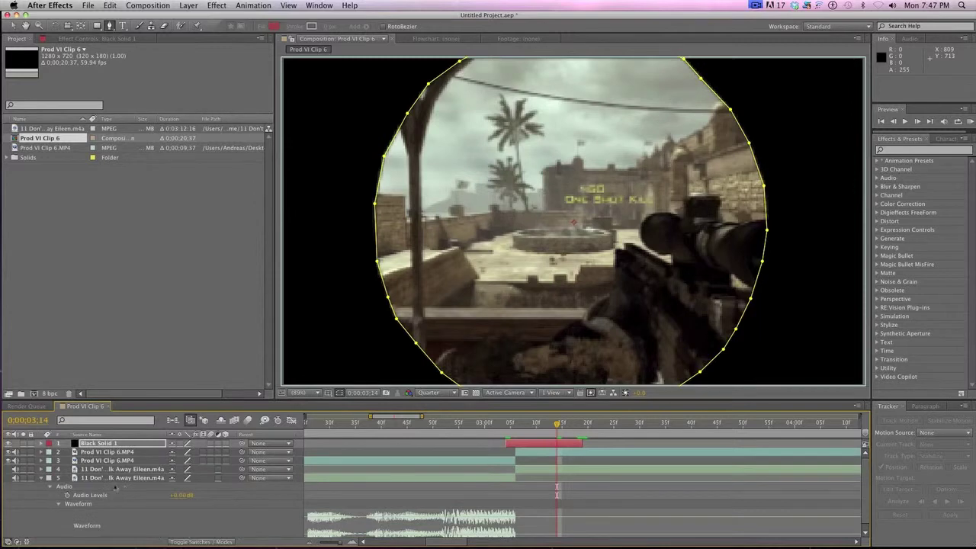
{"action": "left_click", "coordinate": [41, 477]}
{"action": "left_click_drag", "start_coordinate": [317, 536], "coordinate": [319, 543]}
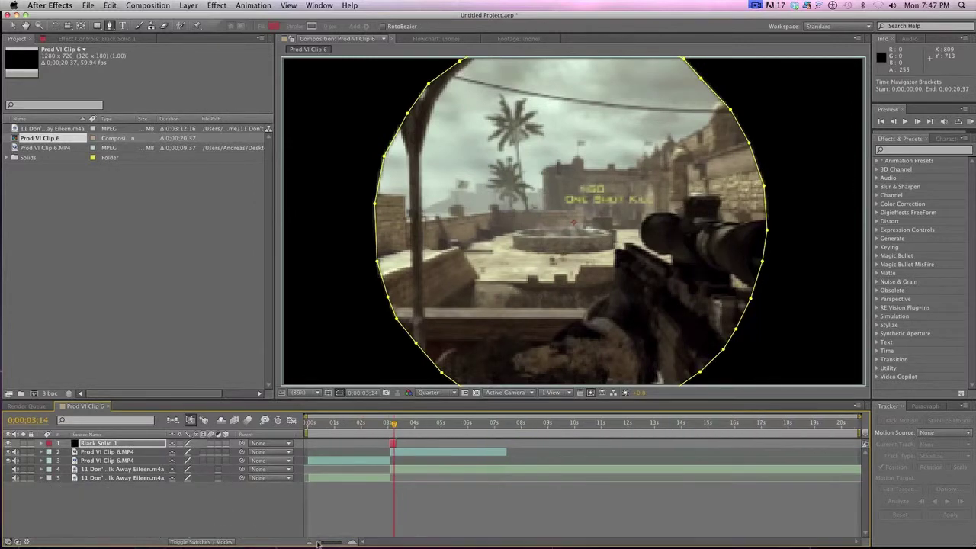
{"action": "key", "text": "KP_0"}
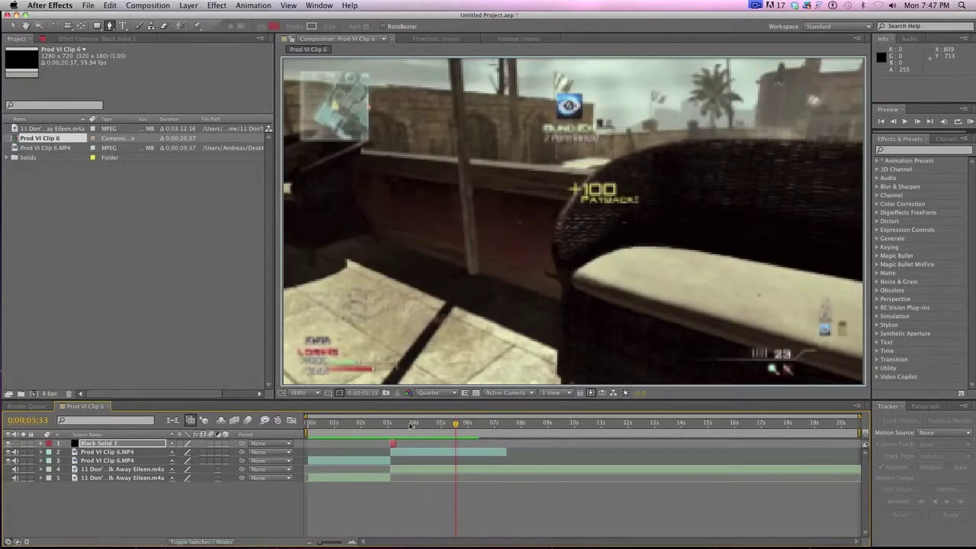
{"action": "left_click", "coordinate": [390, 423]}
{"action": "key", "text": "Page_Down"}
{"action": "key", "text": "Page_Down"}
{"action": "key", "text": "Page_Down"}
{"action": "key", "text": "Page_Down"}
{"action": "key", "text": "Page_Down"}
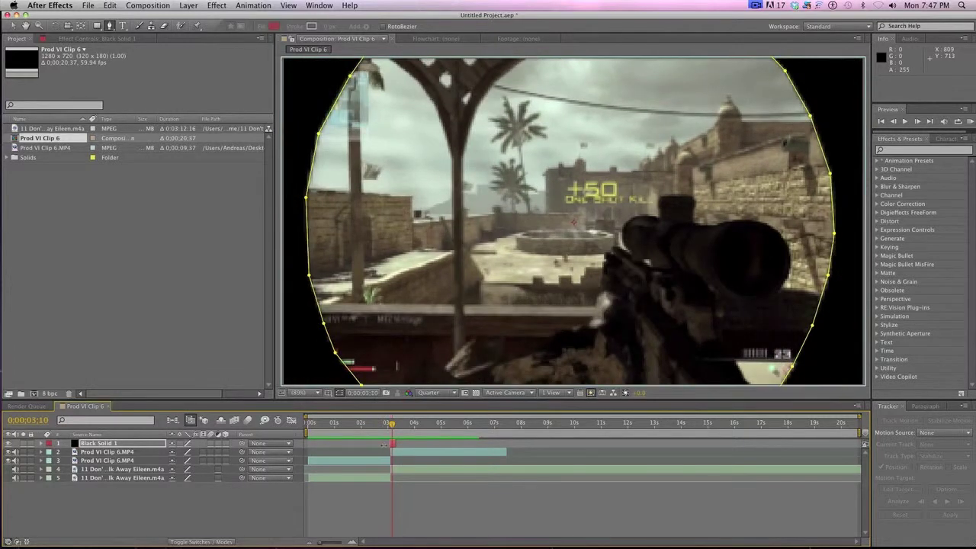
Duplicate the black solid, shift the copy to run from 0;00;03;36 to 0;00;03;50 and play the result
{"action": "left_click", "coordinate": [97, 444]}
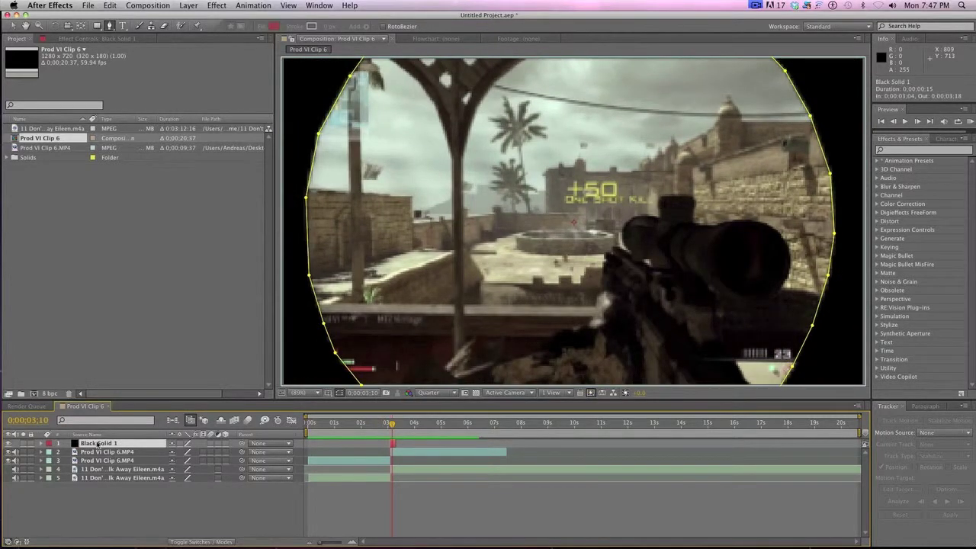
{"action": "key", "text": "super+c"}
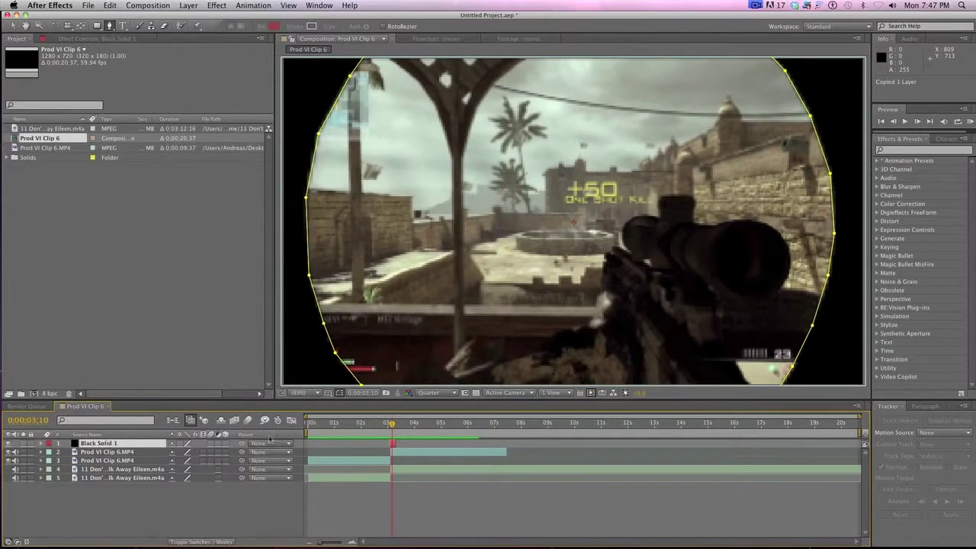
{"action": "left_click_drag", "start_coordinate": [392, 425], "coordinate": [407, 425]}
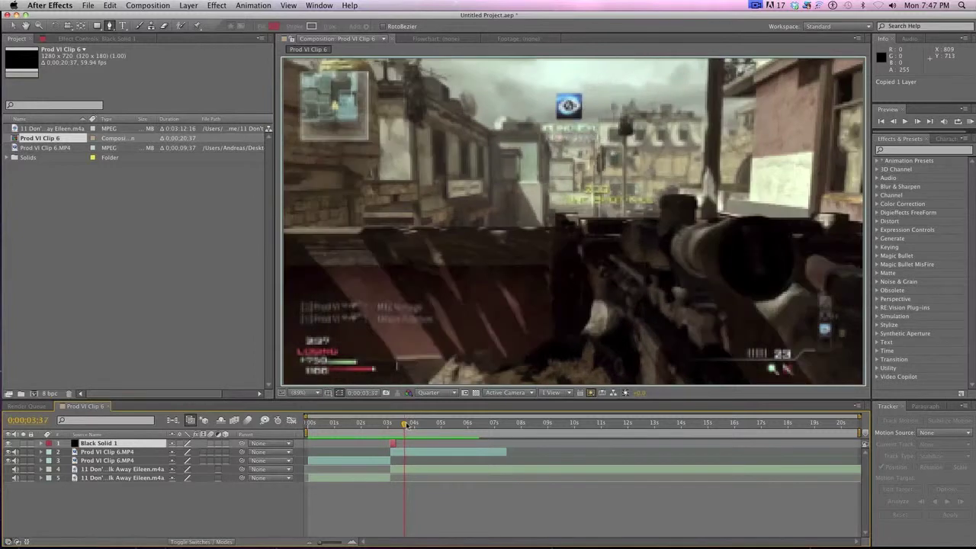
{"action": "key", "text": "super+v"}
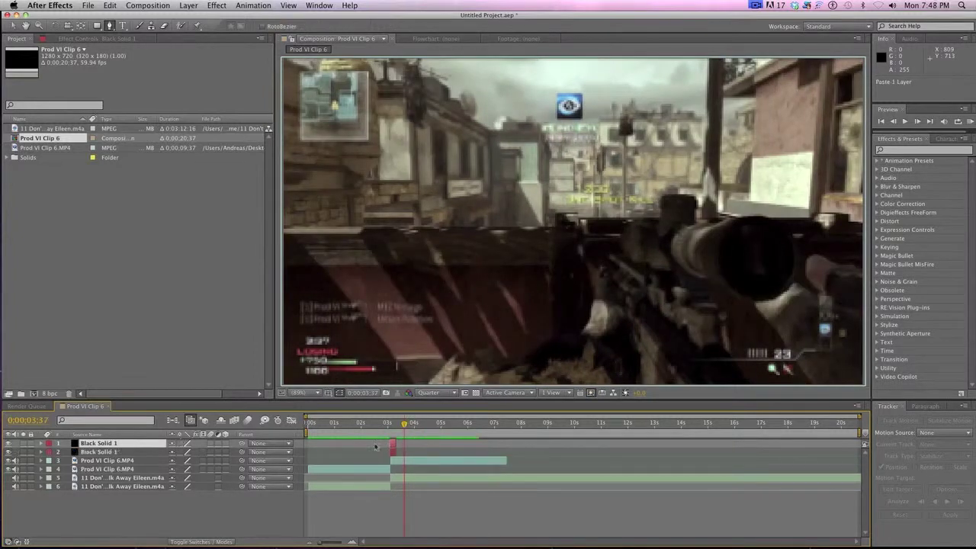
{"action": "left_click_drag", "start_coordinate": [394, 446], "coordinate": [411, 428]}
{"action": "left_click", "coordinate": [415, 428]}
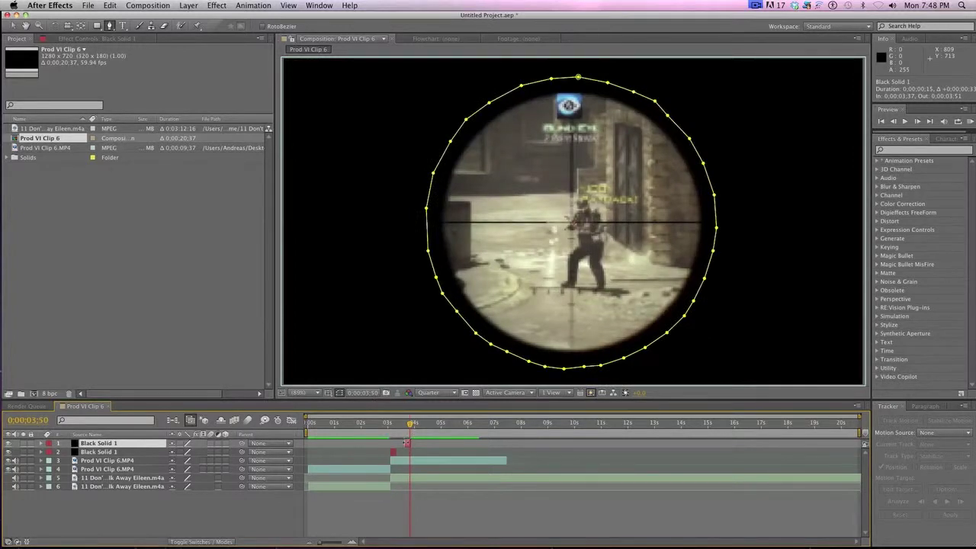
{"action": "left_click_drag", "start_coordinate": [408, 445], "coordinate": [408, 445]}
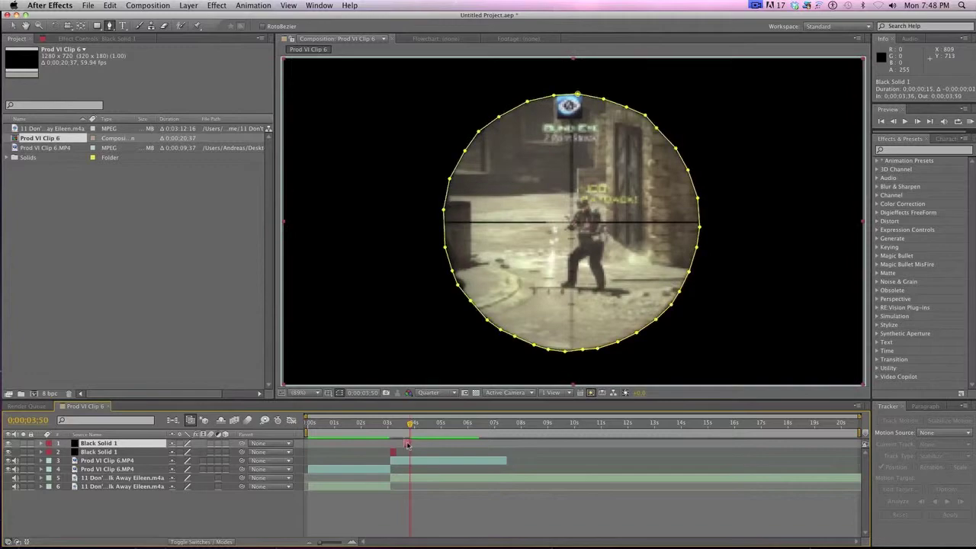
{"action": "key", "text": "space"}
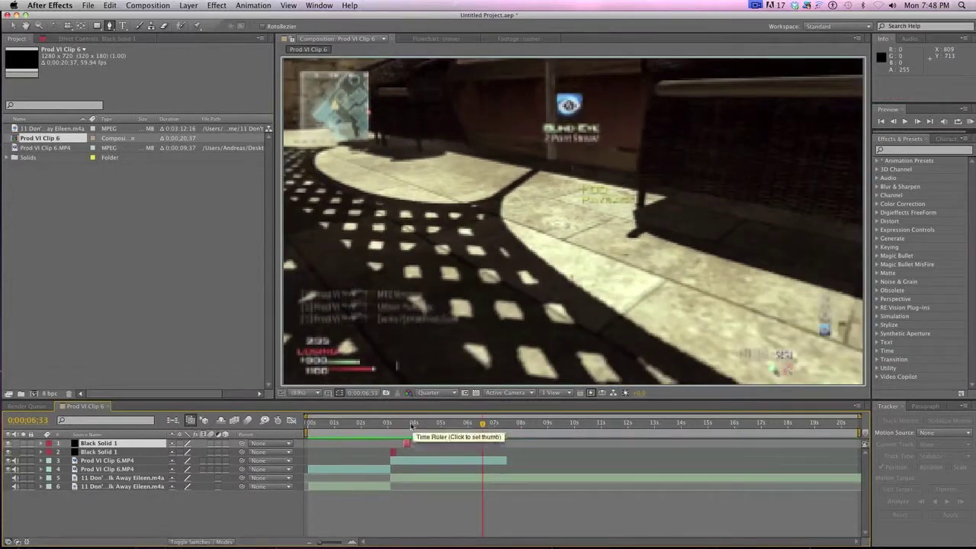
Shift the gameplay clip's Time Remap keyframe before the second copied solid's end to 0;00;03;47 and preview the timing
{"action": "left_click", "coordinate": [410, 424]}
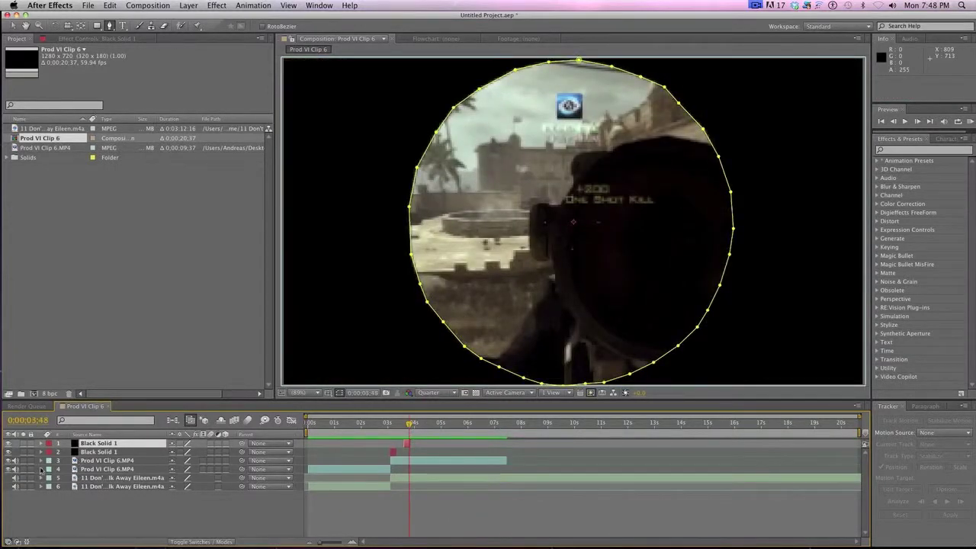
{"action": "left_click", "coordinate": [40, 469]}
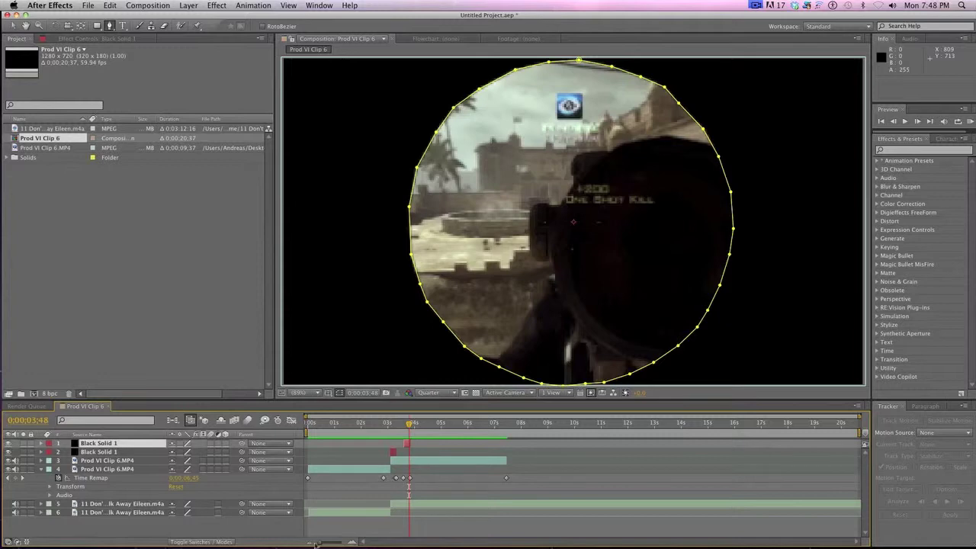
{"action": "mouse_move", "coordinate": [329, 544]}
{"action": "left_mouse_down"}
{"action": "mouse_move", "coordinate": [352, 543]}
{"action": "mouse_move", "coordinate": [335, 543]}
{"action": "left_mouse_up"}
{"action": "left_click_drag", "start_coordinate": [569, 427], "coordinate": [550, 425]}
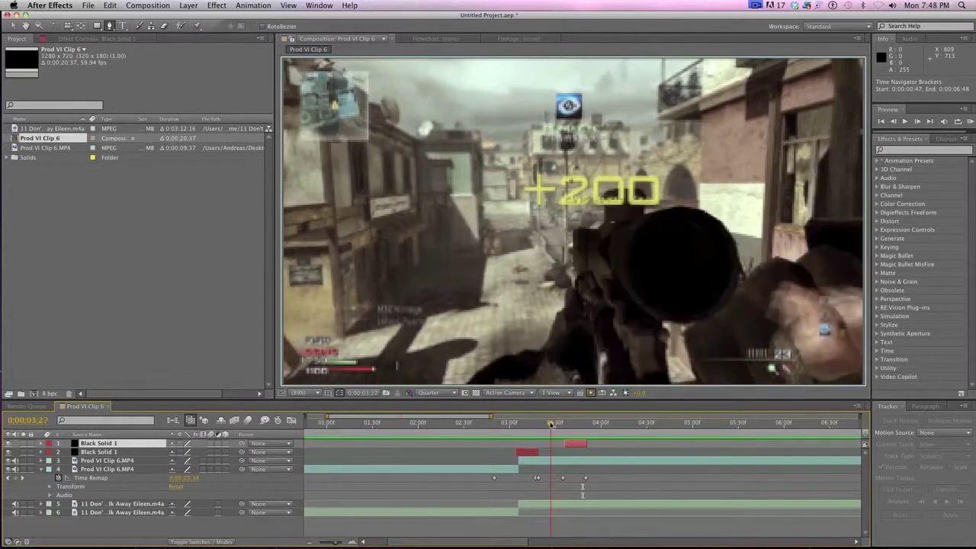
{"action": "left_click_drag", "start_coordinate": [564, 478], "coordinate": [584, 478]}
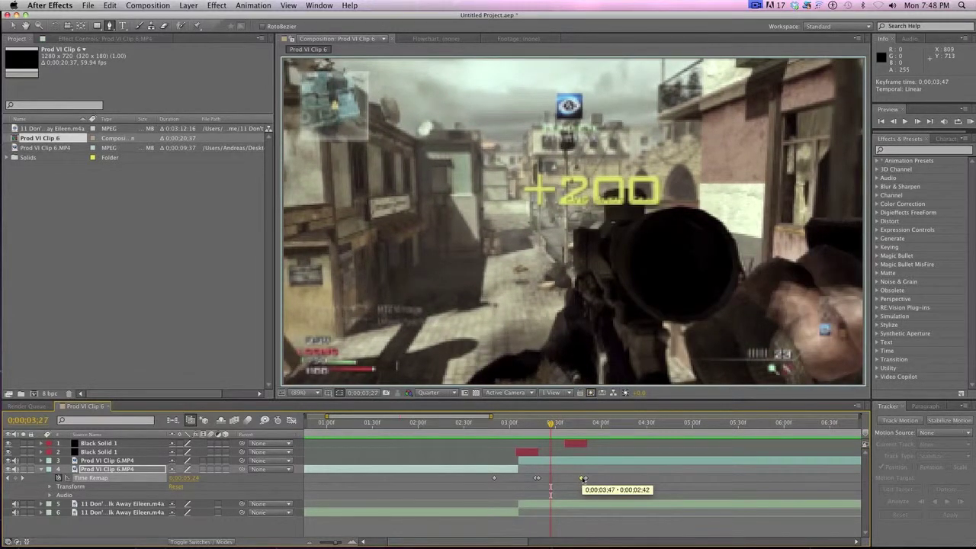
{"action": "key", "text": "KP_0"}
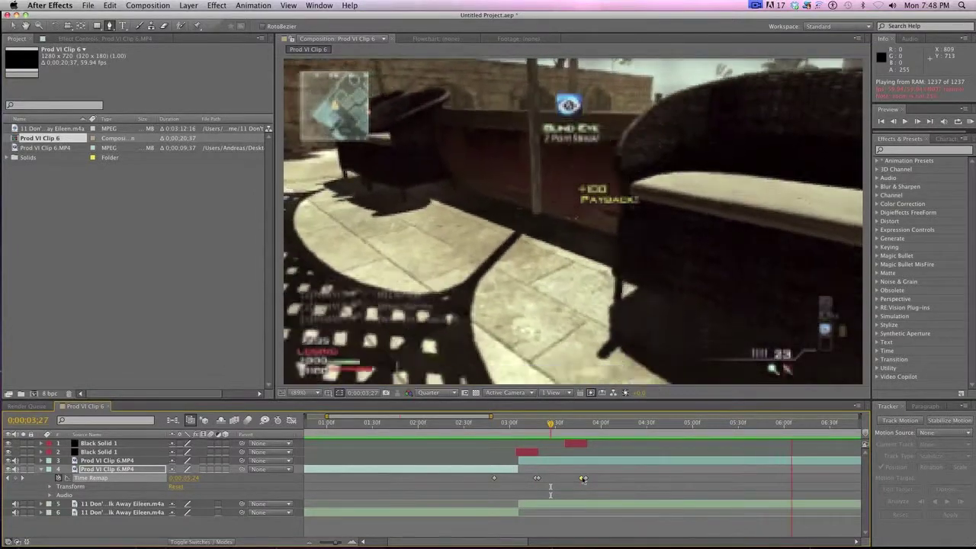
Go to 0;00;00;50, collapse the gameplay clip's properties and show the first music layer's waveform
{"action": "left_click_drag", "start_coordinate": [338, 538], "coordinate": [319, 541]}
{"action": "left_click_drag", "start_coordinate": [416, 429], "coordinate": [331, 424]}
{"action": "left_click", "coordinate": [41, 469]}
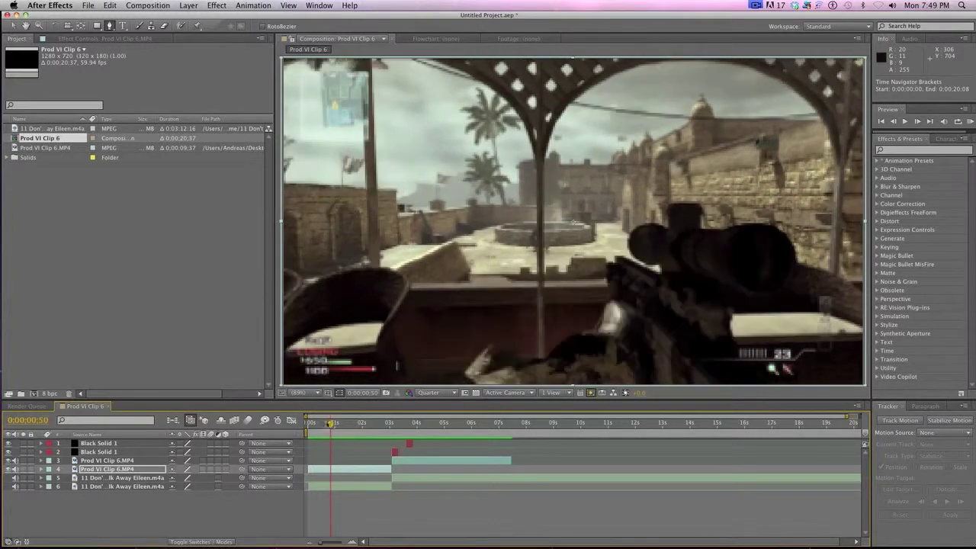
{"action": "left_click", "coordinate": [42, 487]}
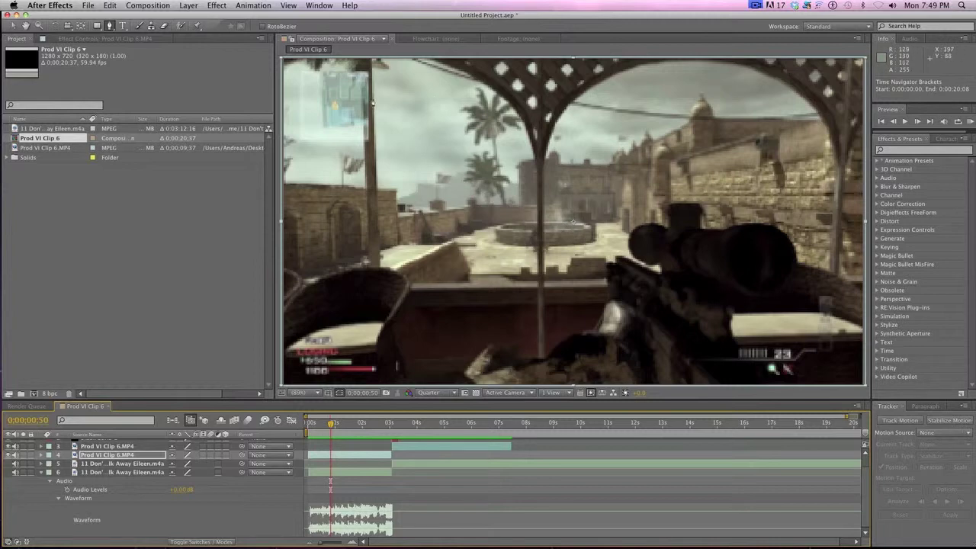
Apply the Video Copilot Optical Flares effect to the first gameplay clip and move the flare to about 175.8, 89.1
{"action": "left_click", "coordinate": [148, 6]}
{"action": "mouse_move", "coordinate": [189, 6]}
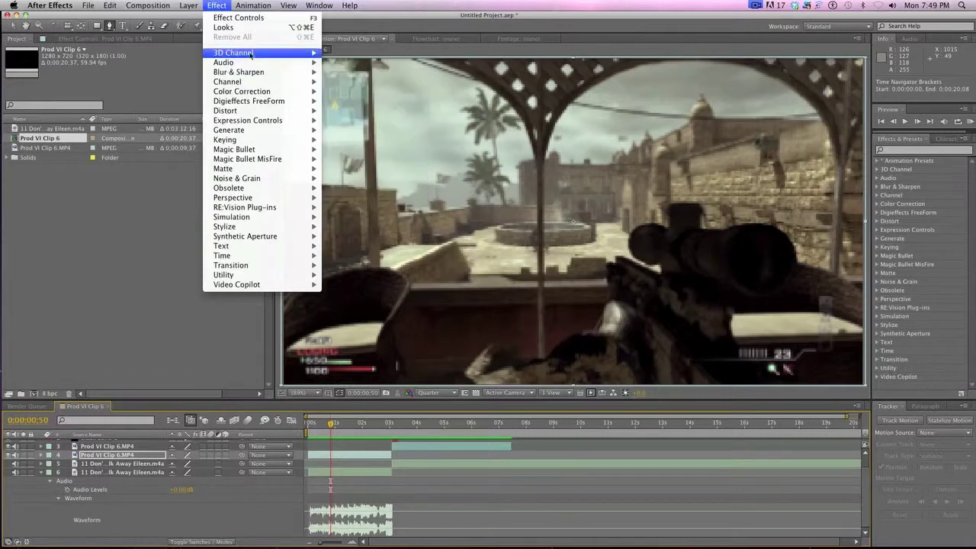
{"action": "mouse_move", "coordinate": [246, 150]}
{"action": "mouse_move", "coordinate": [298, 288]}
{"action": "left_click", "coordinate": [355, 284]}
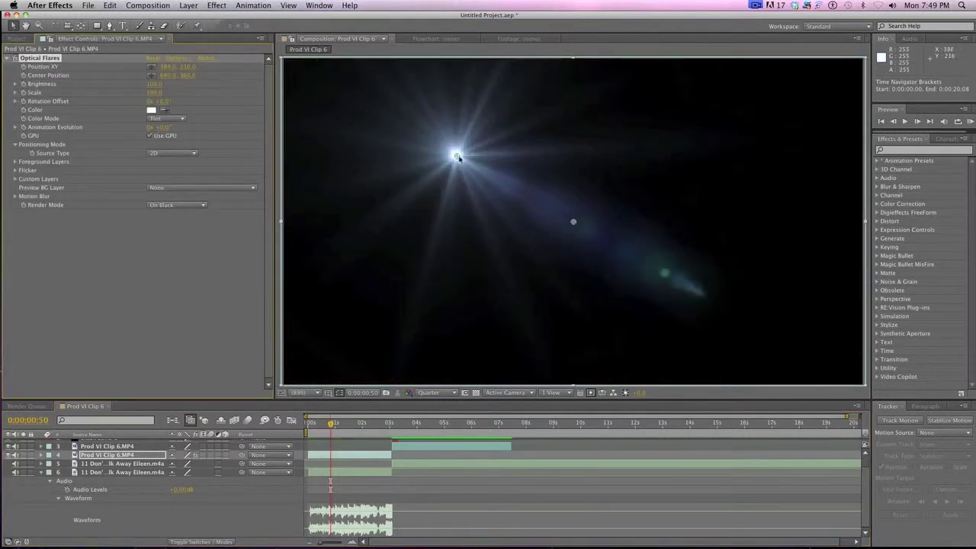
{"action": "left_click_drag", "start_coordinate": [458, 157], "coordinate": [363, 98]}
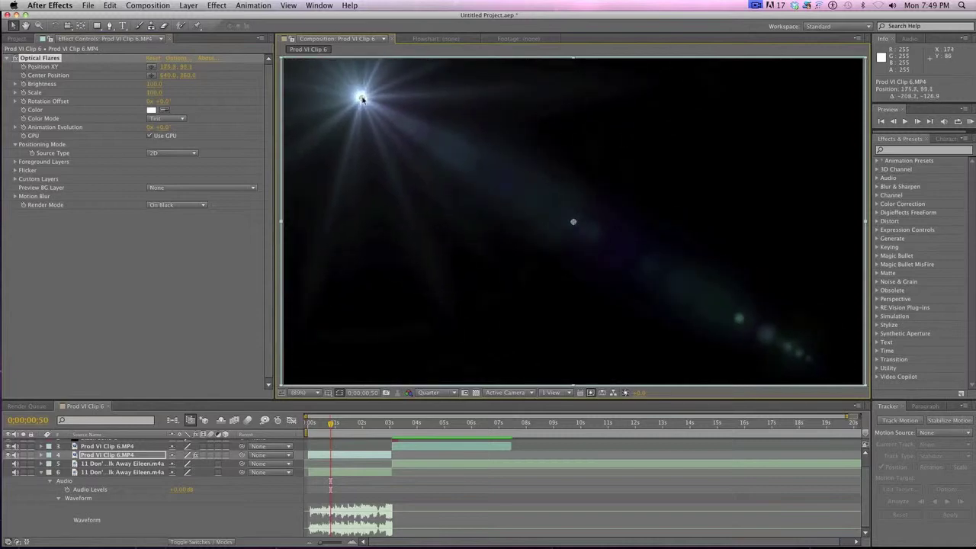
{"action": "left_click", "coordinate": [170, 121]}
{"action": "left_click", "coordinate": [170, 121]}
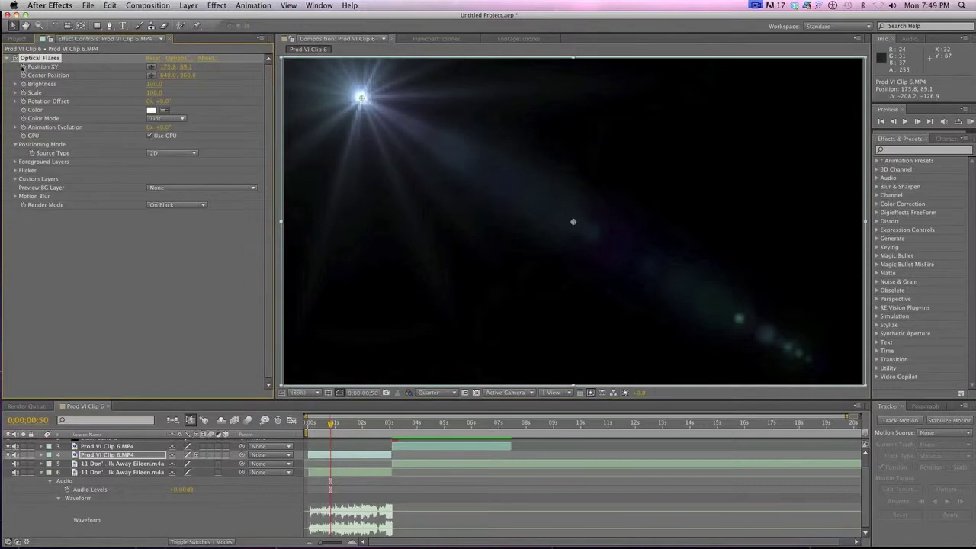
Keep the default flare design, set the Optical Flares render mode to Over Original and move the flare to about 270.4, 91.4
{"action": "left_click", "coordinate": [176, 59]}
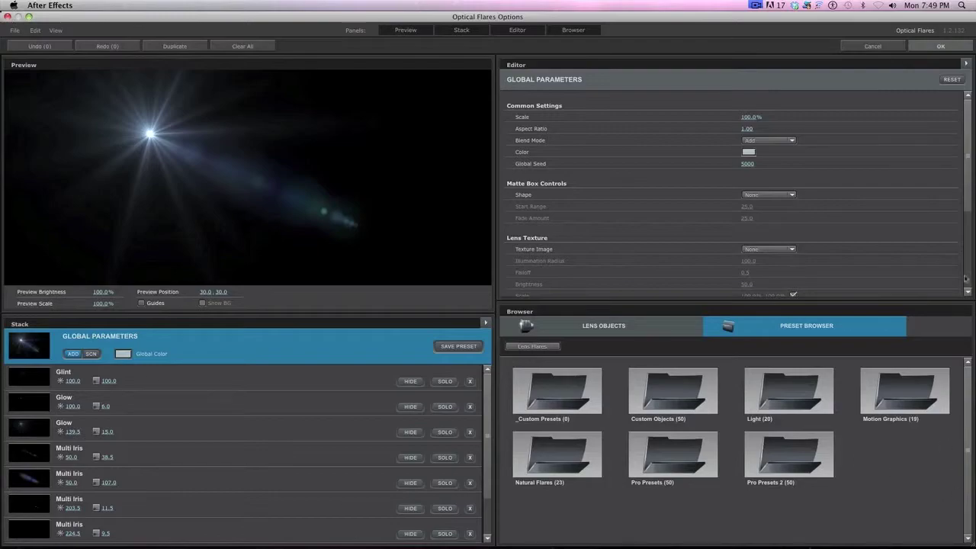
{"action": "left_click", "coordinate": [940, 46]}
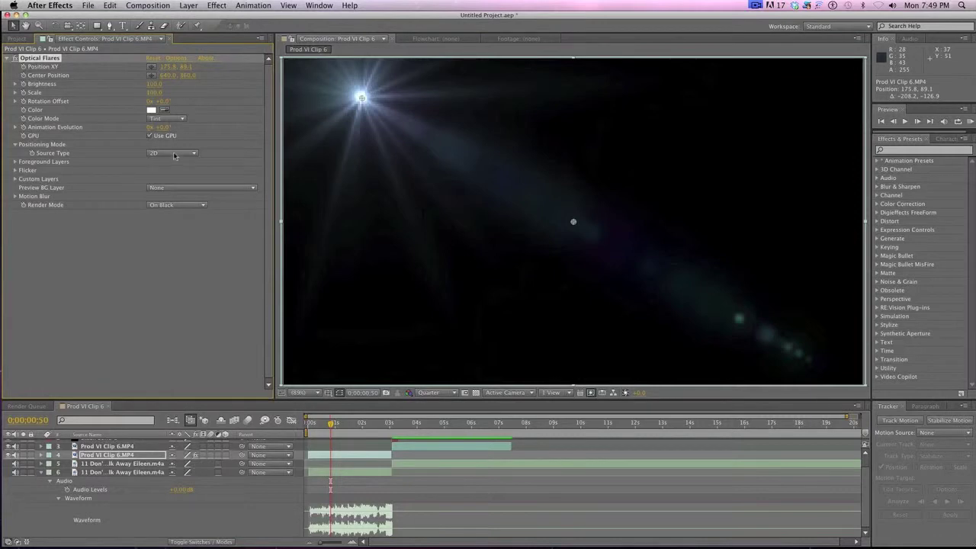
{"action": "left_click", "coordinate": [177, 205]}
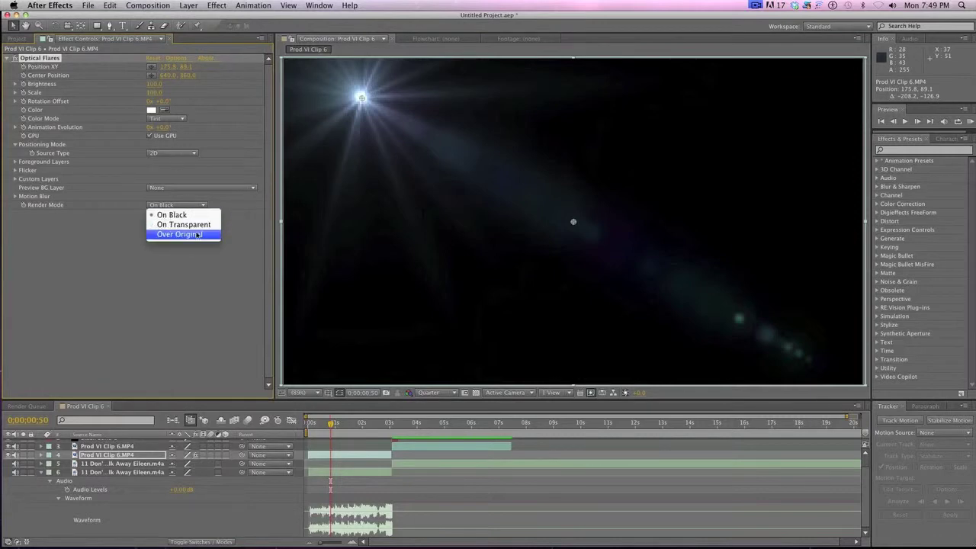
{"action": "left_click", "coordinate": [196, 234]}
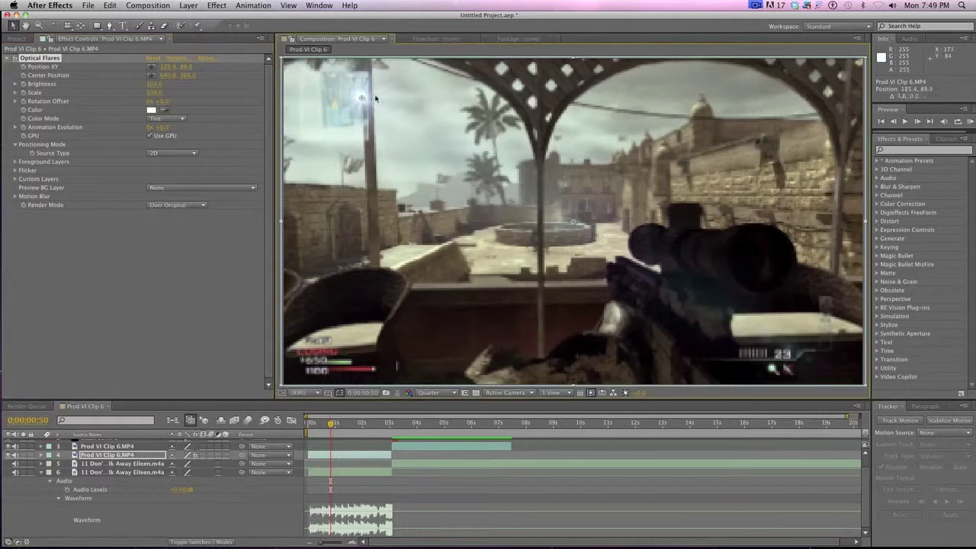
{"action": "left_click_drag", "start_coordinate": [365, 96], "coordinate": [405, 98]}
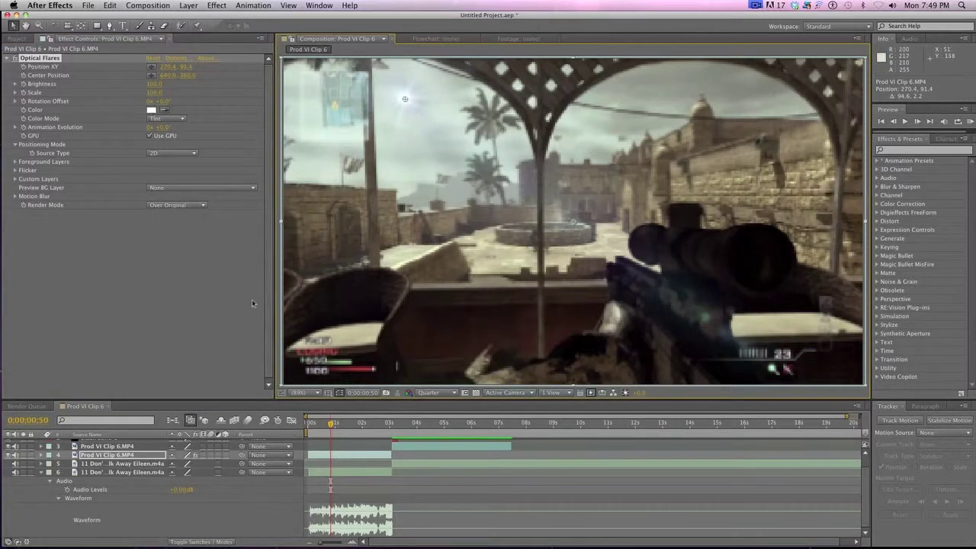
Keyframe the flare's Brightness at 550 at 0;00;00;03 and at 100 at 0;00;00;29
{"action": "key", "text": "KP_0"}
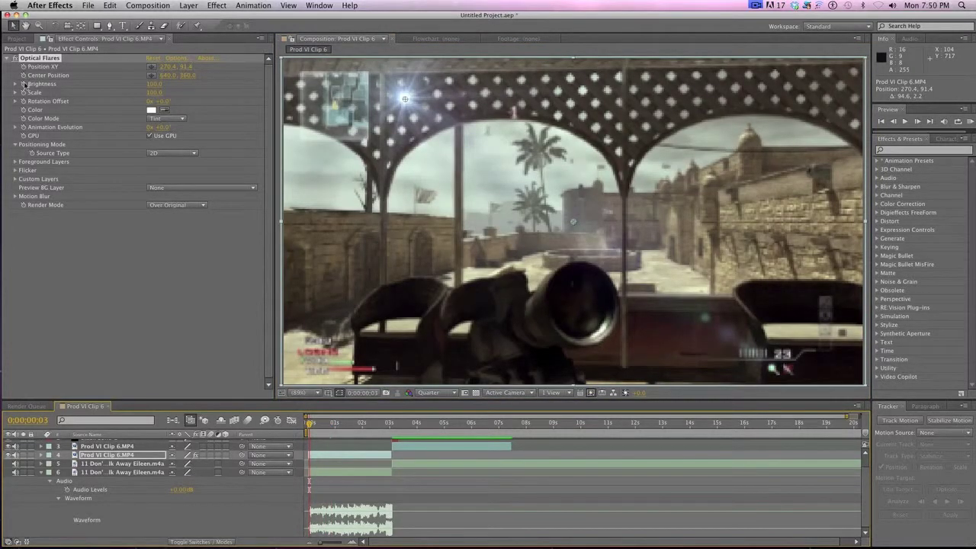
{"action": "left_click_drag", "start_coordinate": [152, 84], "coordinate": [173, 84]}
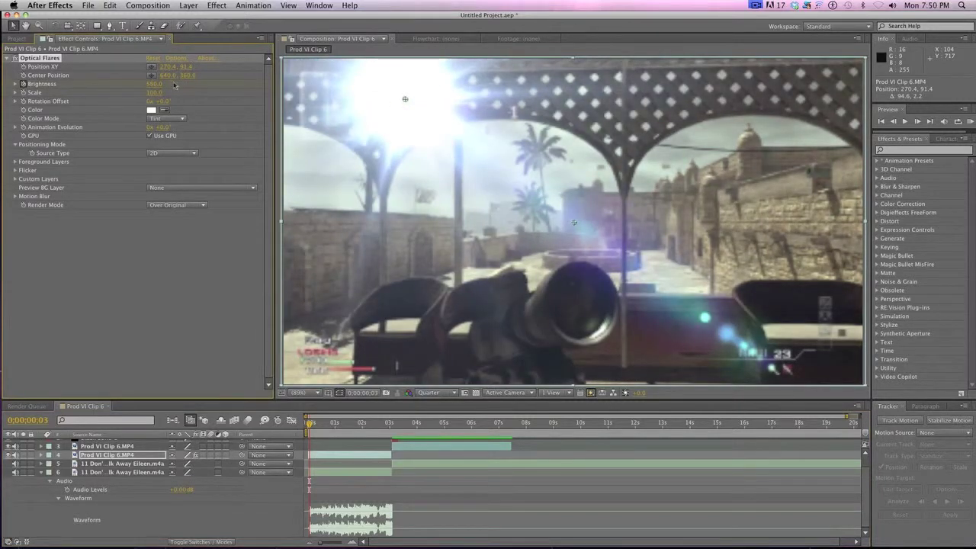
{"action": "left_click_drag", "start_coordinate": [313, 427], "coordinate": [321, 424]}
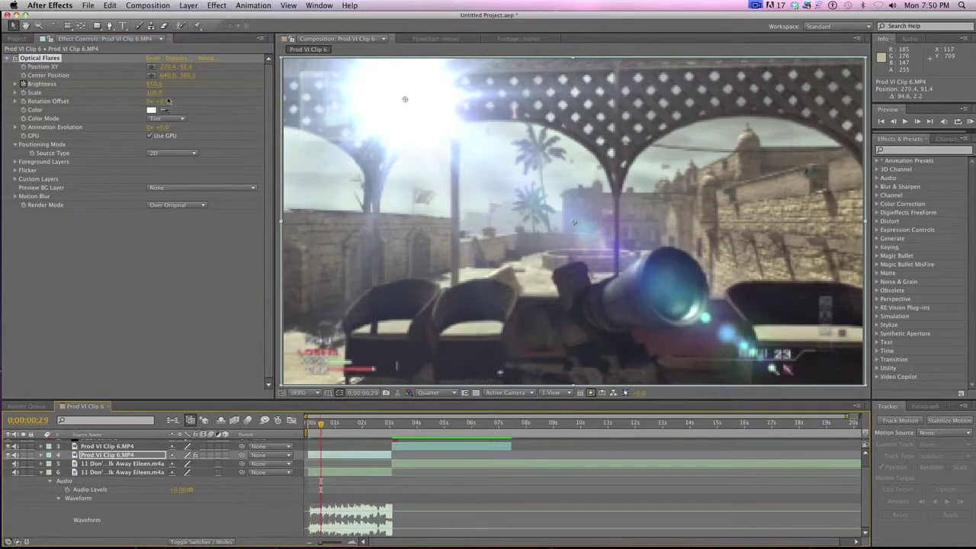
{"action": "left_click_drag", "start_coordinate": [153, 82], "coordinate": [131, 84]}
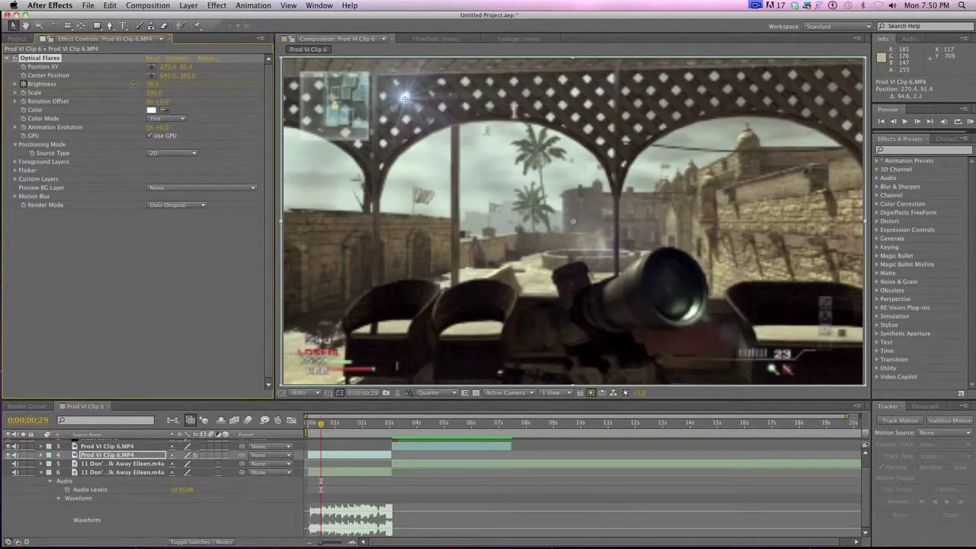
{"action": "key", "text": "super+z"}
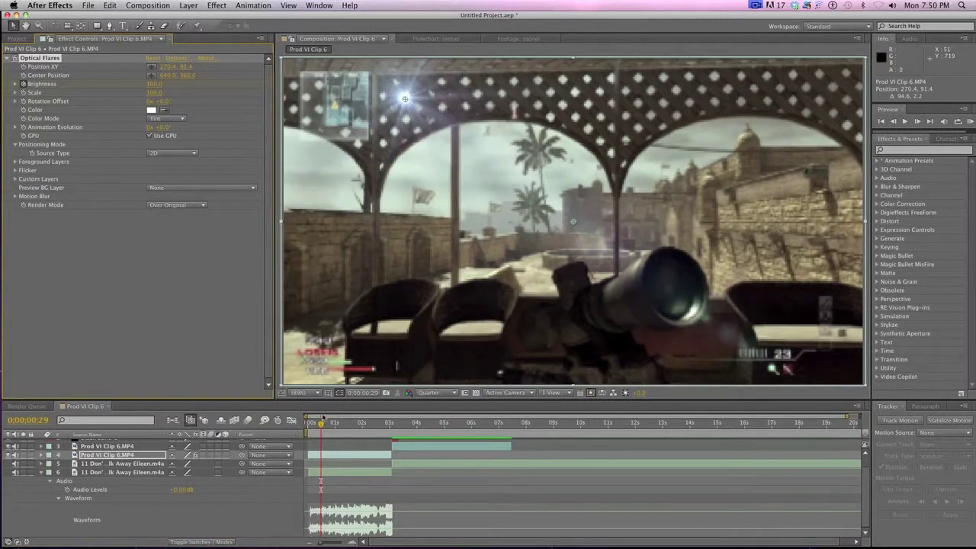
Keyframe the flare's Brightness at 470 at 0;00;00;32, about 90 at 0;00;00;42 and 540 at 0;00;00;46, and preview the pulses
{"action": "left_click_drag", "start_coordinate": [322, 424], "coordinate": [325, 424]}
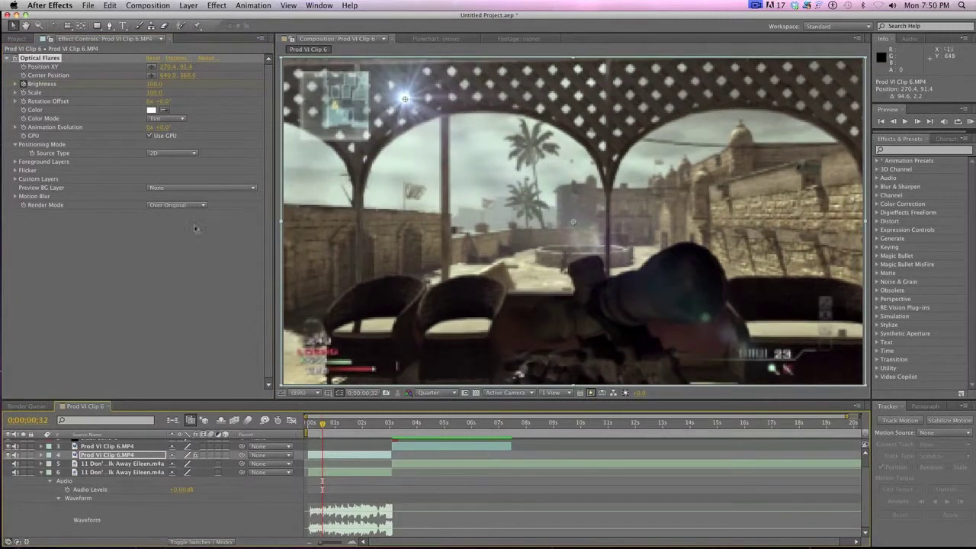
{"action": "left_click_drag", "start_coordinate": [152, 84], "coordinate": [190, 84]}
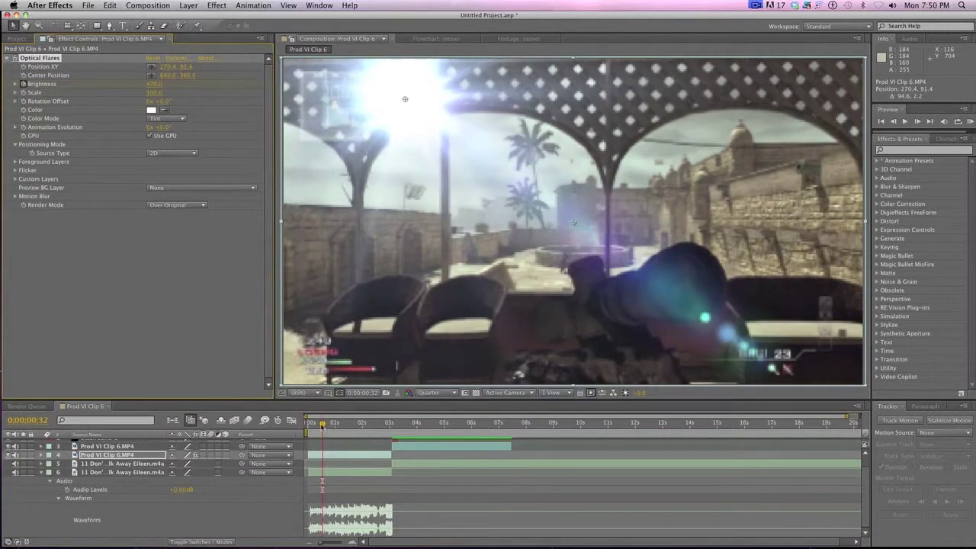
{"action": "key", "text": "space"}
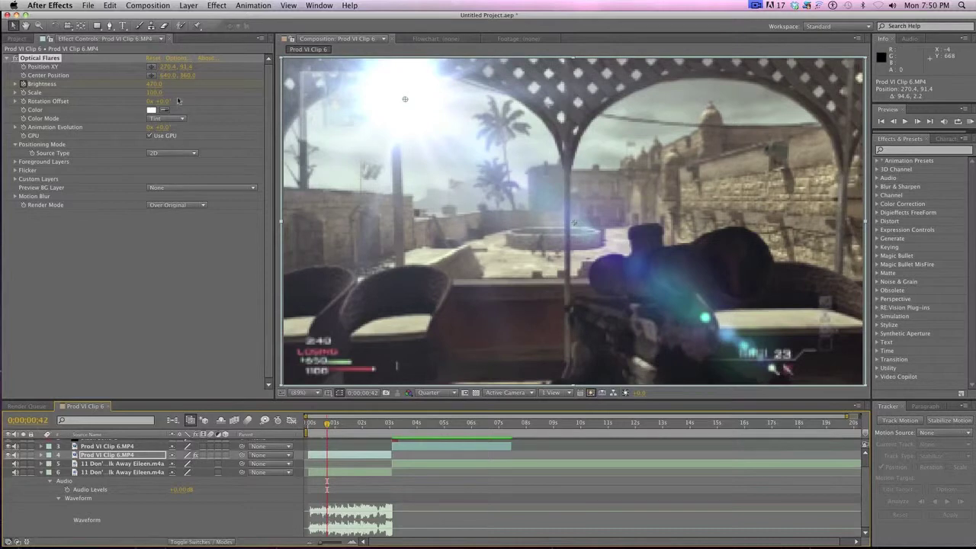
{"action": "left_click_drag", "start_coordinate": [156, 86], "coordinate": [142, 86]}
{"action": "left_click_drag", "start_coordinate": [326, 424], "coordinate": [329, 424]}
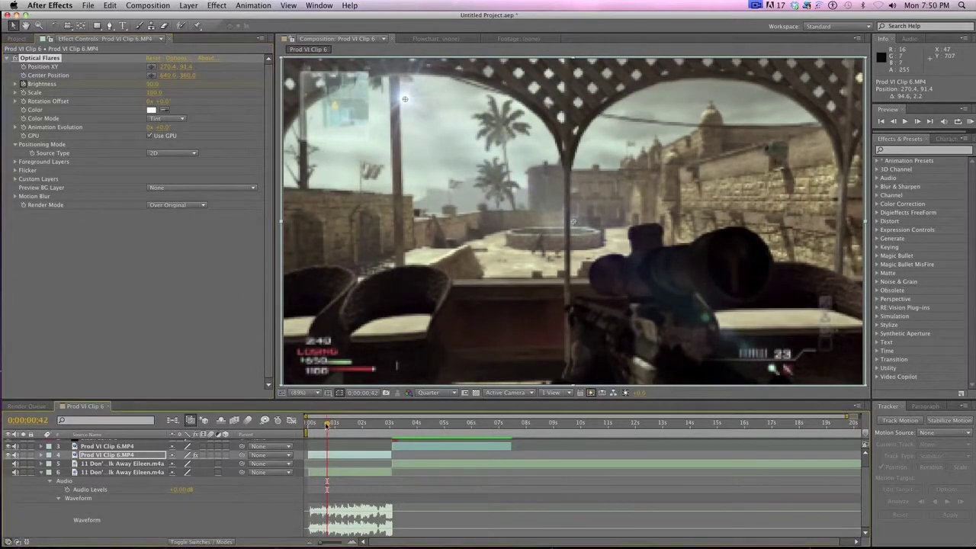
{"action": "left_click_drag", "start_coordinate": [152, 89], "coordinate": [172, 83]}
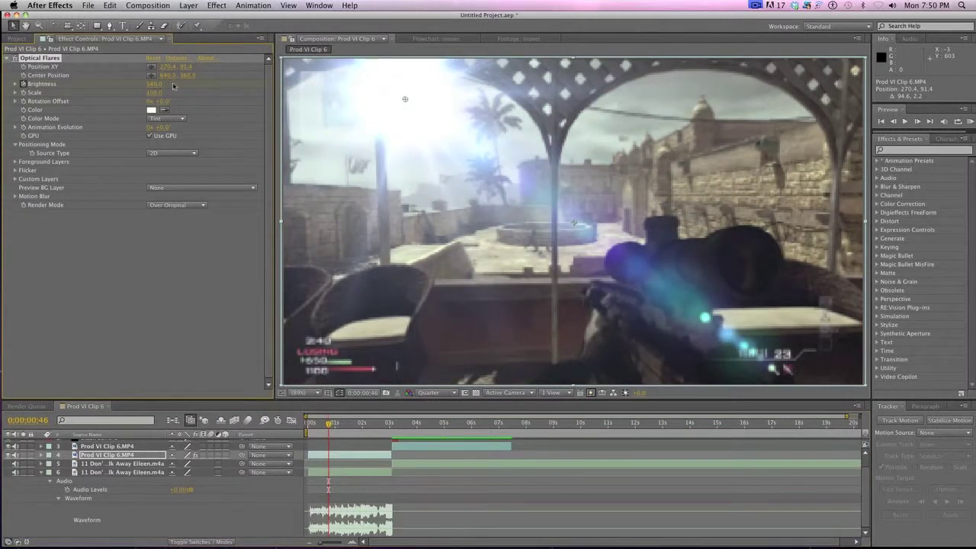
{"action": "key", "text": "KP_0"}
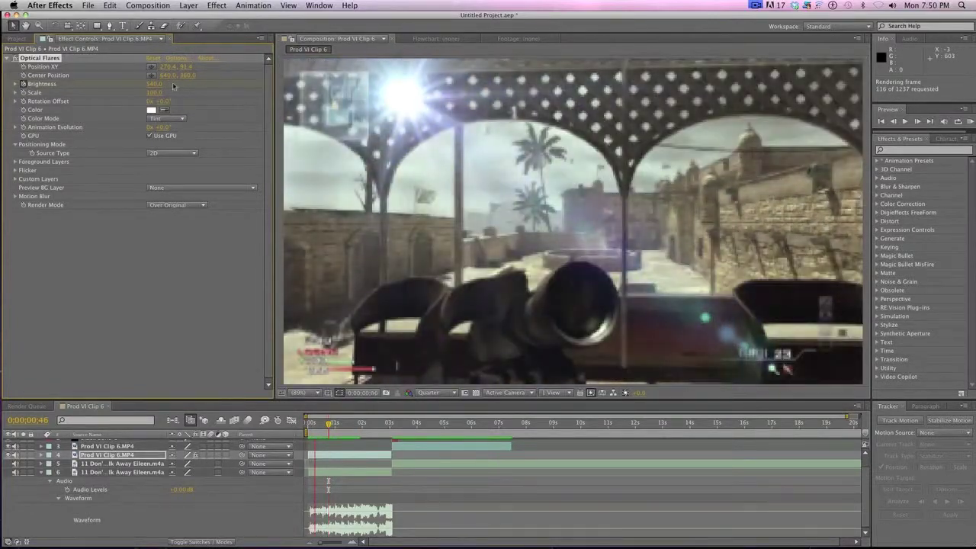
{"action": "key", "text": "space"}
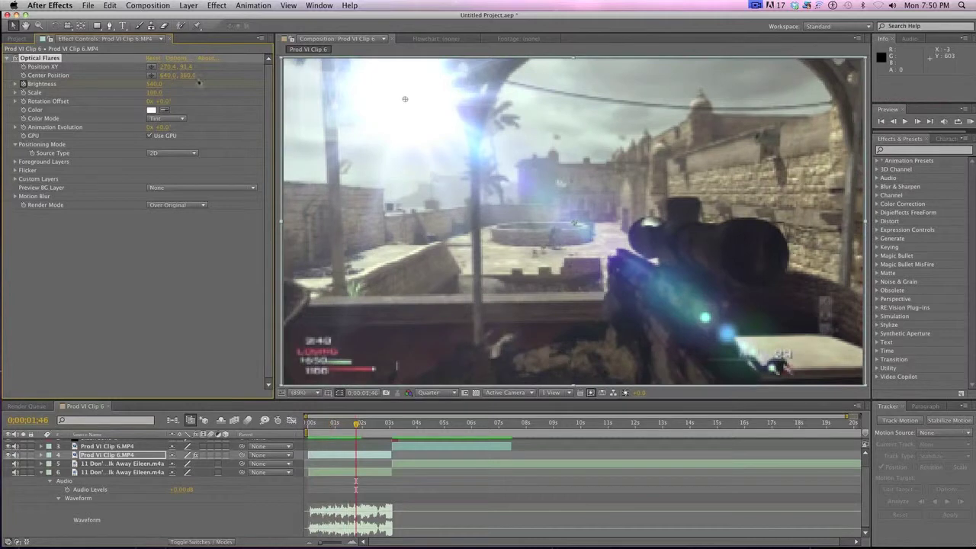
Add flare Brightness keyframes of 78.5 at 0;00;00;21 and 553.8 at 0;00;00;23
{"action": "left_click", "coordinate": [318, 425]}
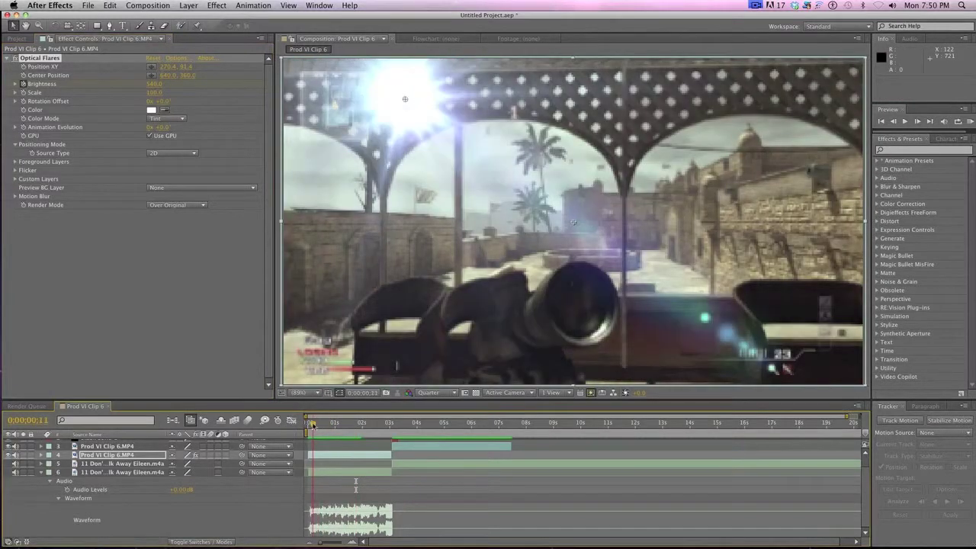
{"action": "key", "text": "Page_Down"}
{"action": "key", "text": "Page_Down"}
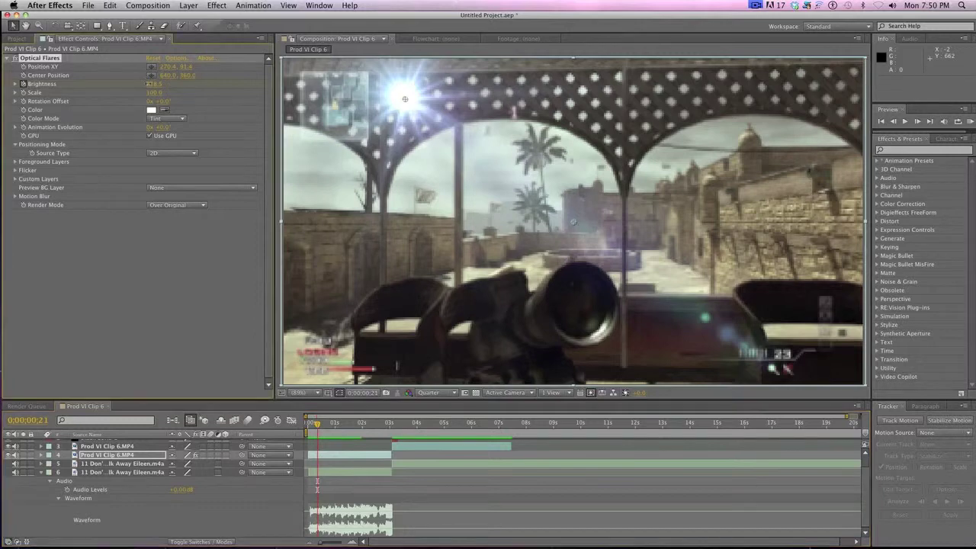
{"action": "left_click_drag", "start_coordinate": [152, 84], "coordinate": [141, 84]}
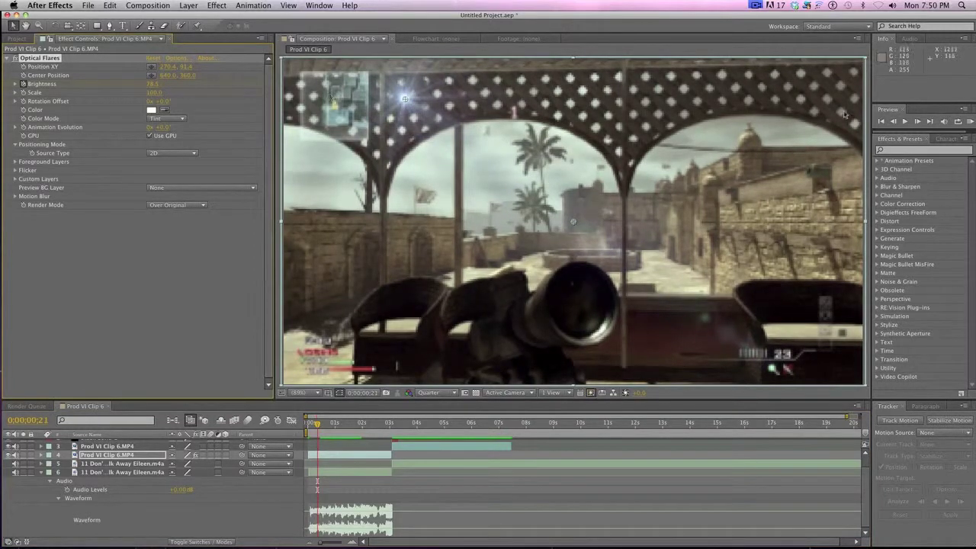
{"action": "left_click", "coordinate": [918, 121]}
{"action": "left_click", "coordinate": [918, 121]}
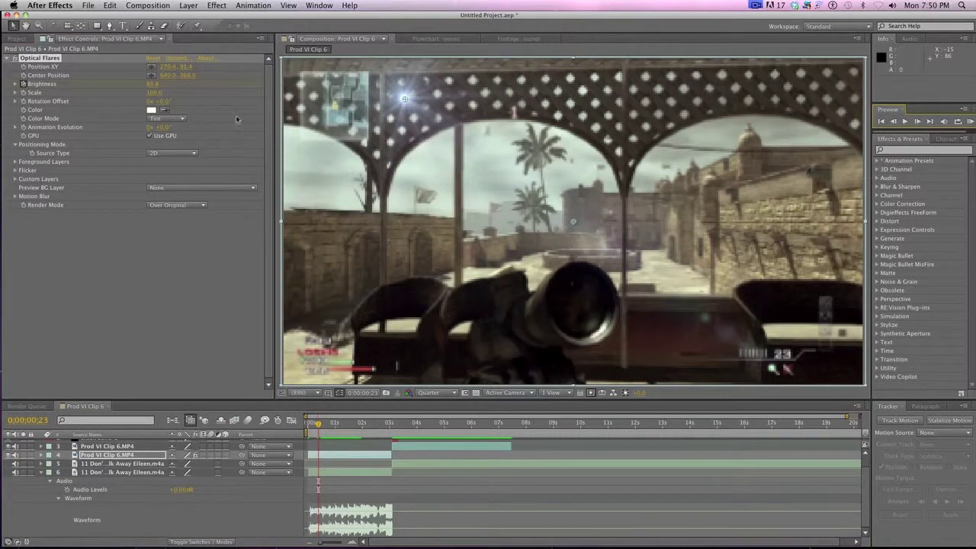
{"action": "left_click_drag", "start_coordinate": [153, 84], "coordinate": [197, 84]}
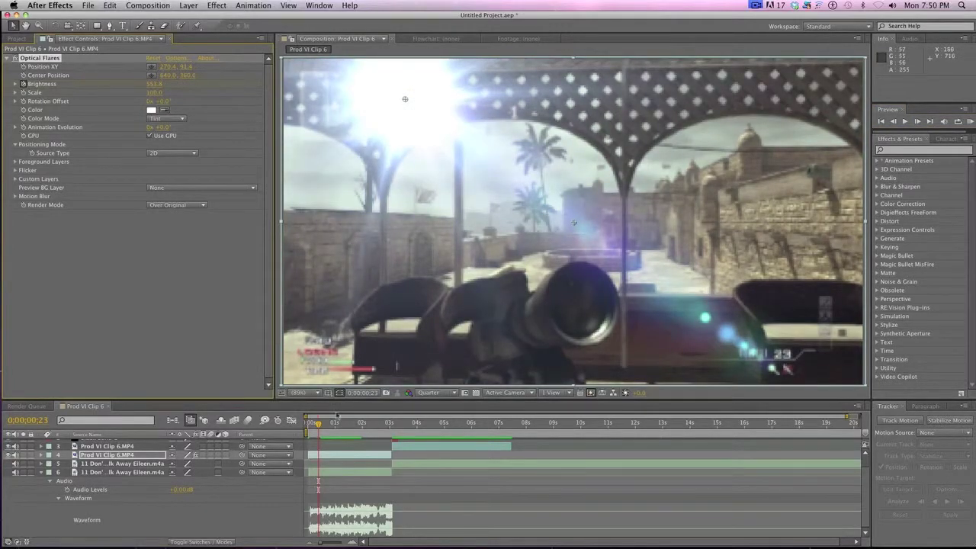
Play back the composition to check the flare pulses against the music and go to 0;00;04;36
{"action": "key", "text": "space"}
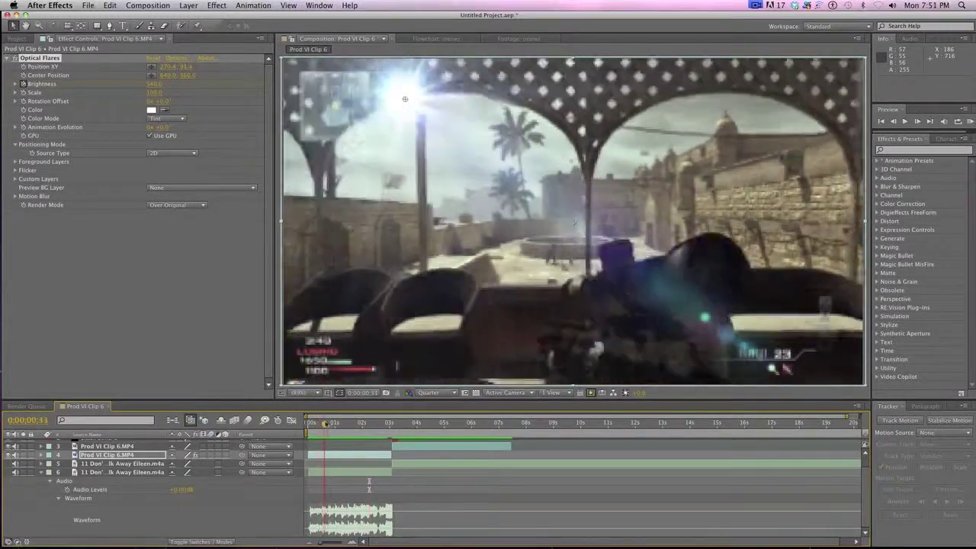
{"action": "key", "text": "Page_Down"}
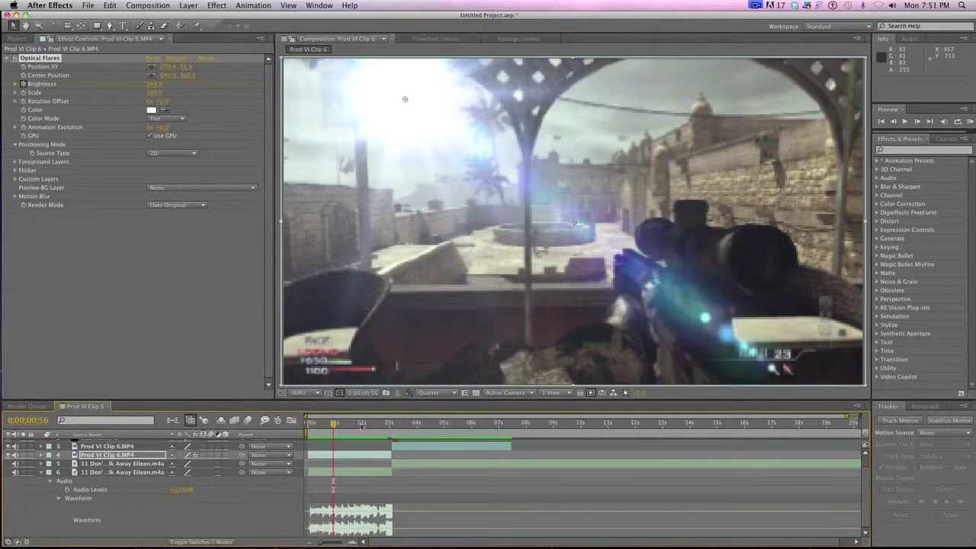
{"action": "key", "text": "space"}
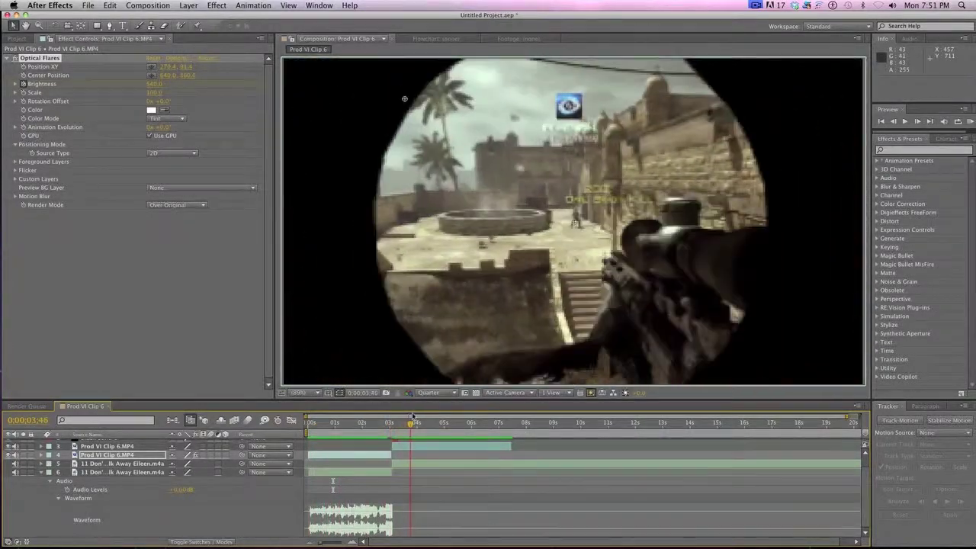
{"action": "left_click_drag", "start_coordinate": [424, 415], "coordinate": [435, 415]}
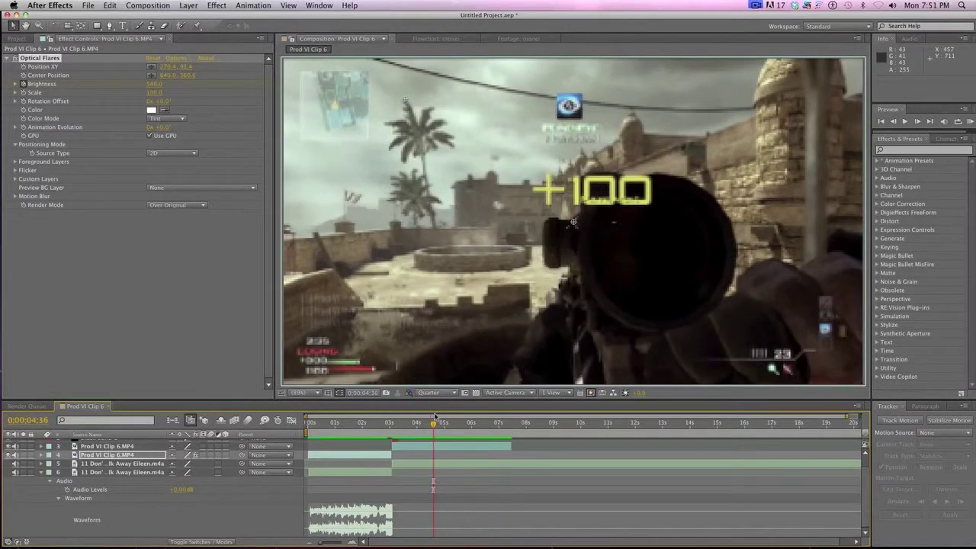